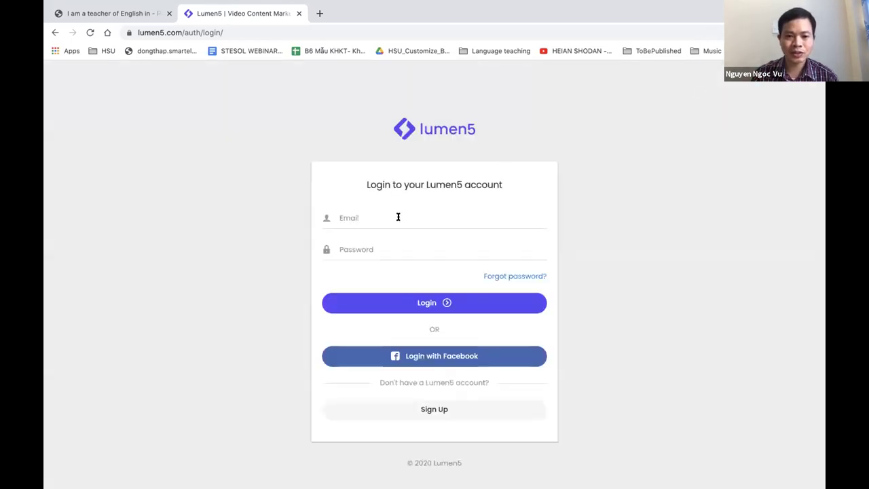
Log in to Lumen5 with the account e-mail and account password, and dismiss the browser's password warning.
{"action": "left_click", "coordinate": [394, 230]}
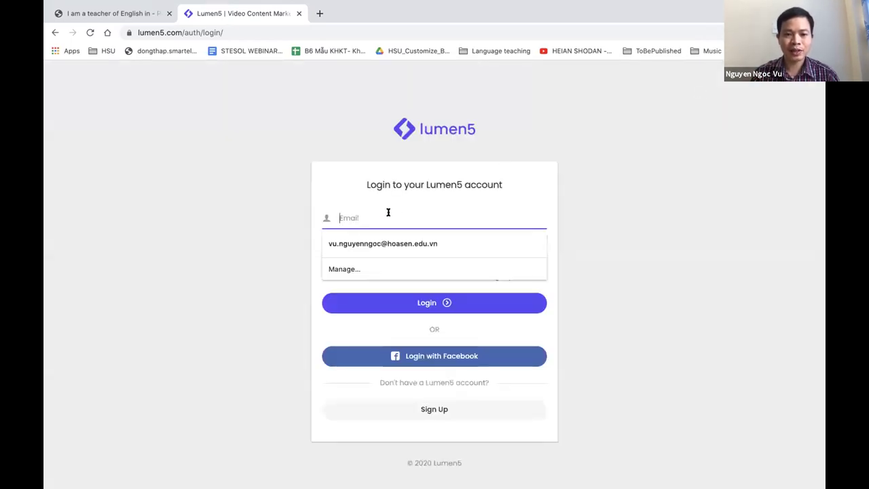
{"action": "type", "text": "tes"}
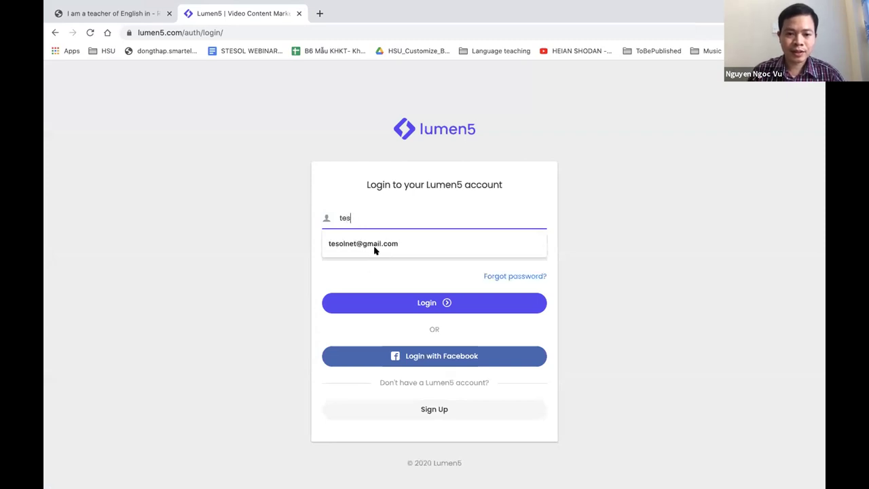
{"action": "left_click", "coordinate": [374, 248]}
{"action": "key", "text": "Tab"}
{"action": "type", "text": "•••••••••••"}
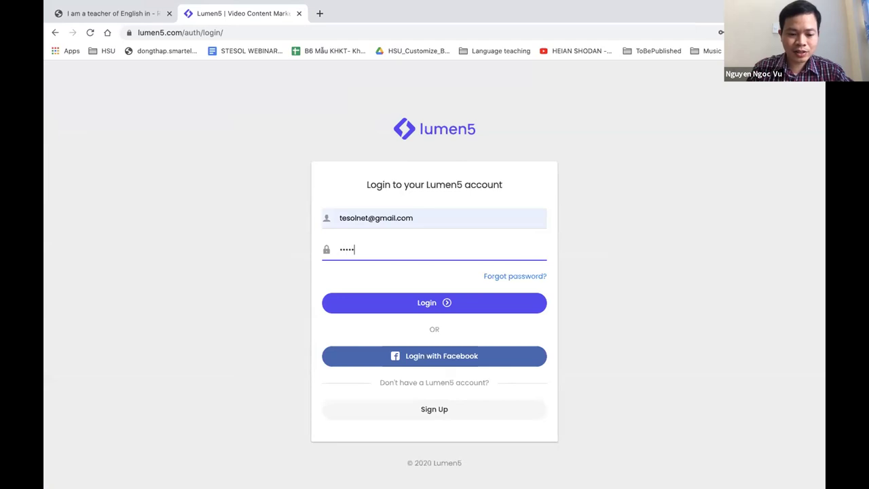
{"action": "type", "text": "•"}
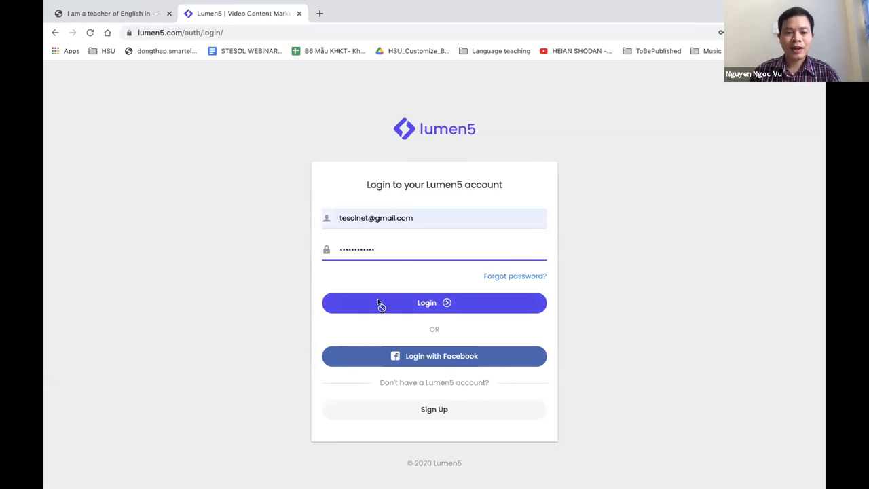
{"action": "left_click", "coordinate": [378, 302]}
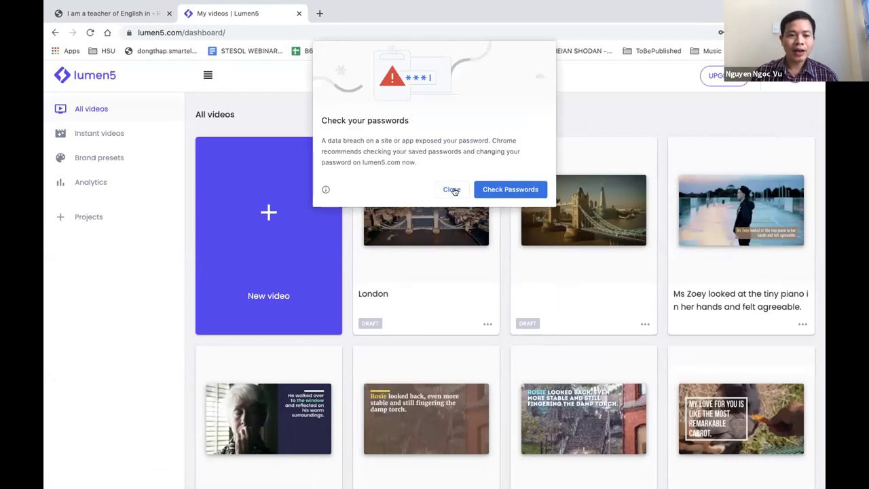
{"action": "left_click", "coordinate": [453, 190]}
Start a new video from a script and enter "Lunar new year" as the script's first line.
{"action": "left_click", "coordinate": [267, 216]}
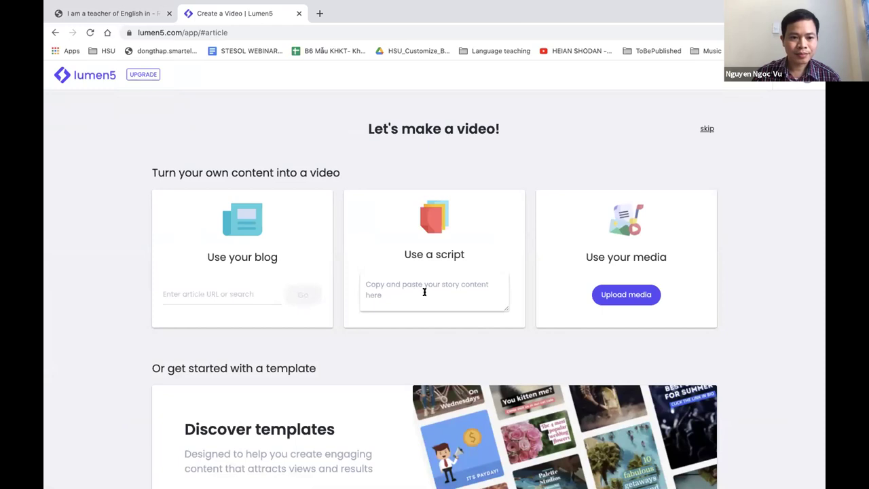
{"action": "scroll", "coordinate": [425, 292], "scroll_direction": "down", "scroll_amount": 3}
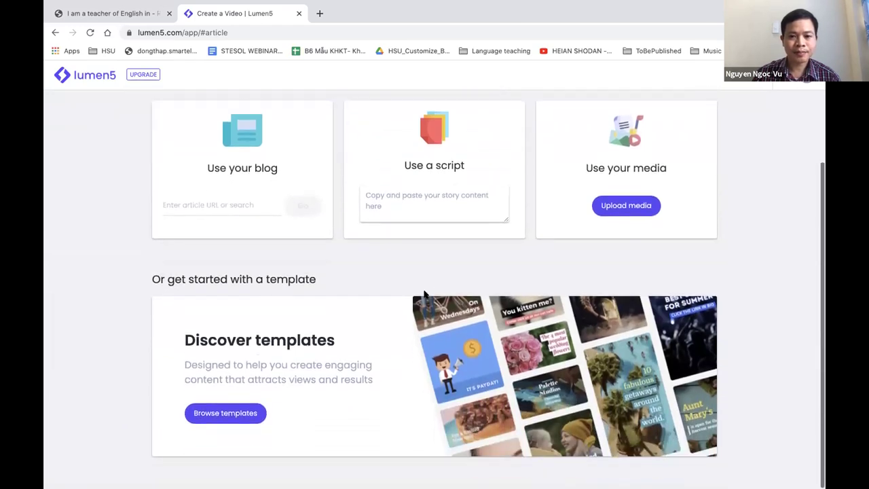
{"action": "scroll", "coordinate": [424, 292], "scroll_direction": "up", "scroll_amount": 3}
{"action": "left_click", "coordinate": [412, 292]}
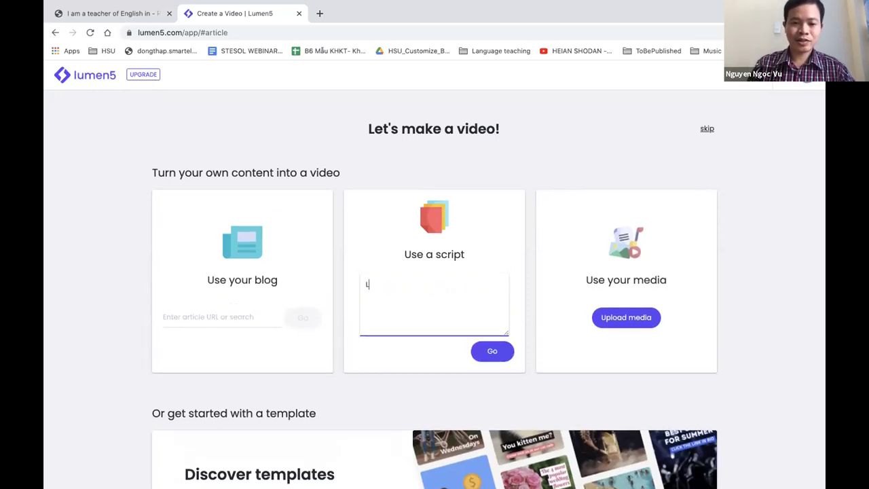
{"action": "type", "text": "Lunar ne"}
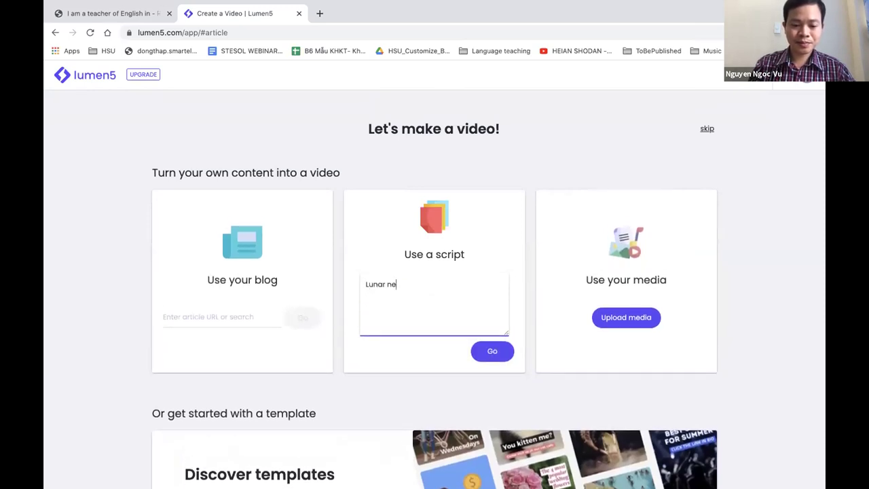
{"action": "type", "text": "w year"}
{"action": "key", "text": "Return"}
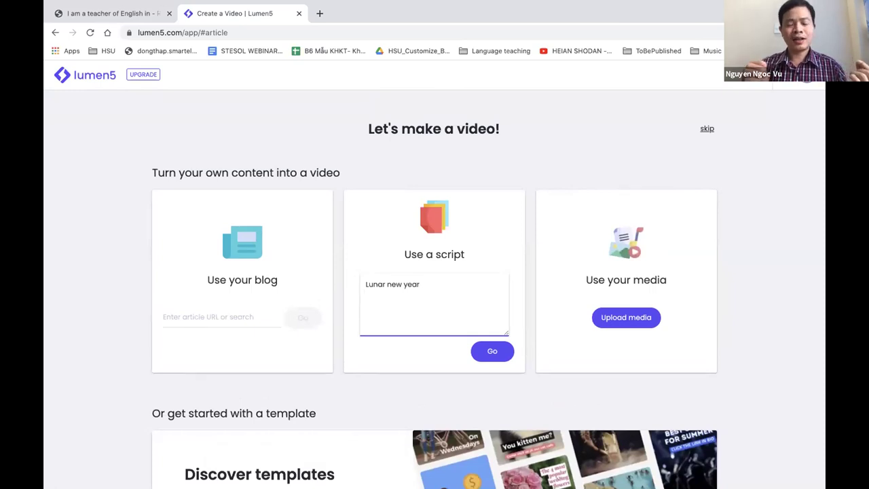
Add "Christmas" and "May Day" as the second and third lines of the script.
{"action": "type", "text": "Chrismas"}
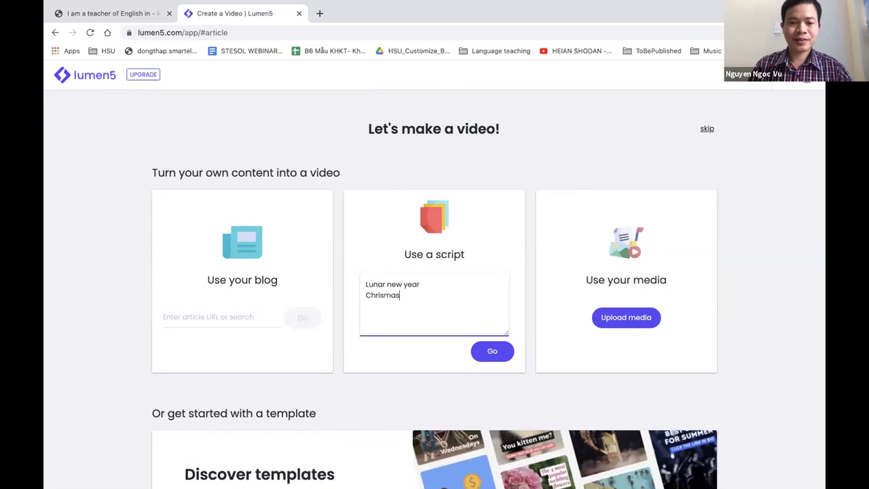
{"action": "left_click", "coordinate": [381, 295]}
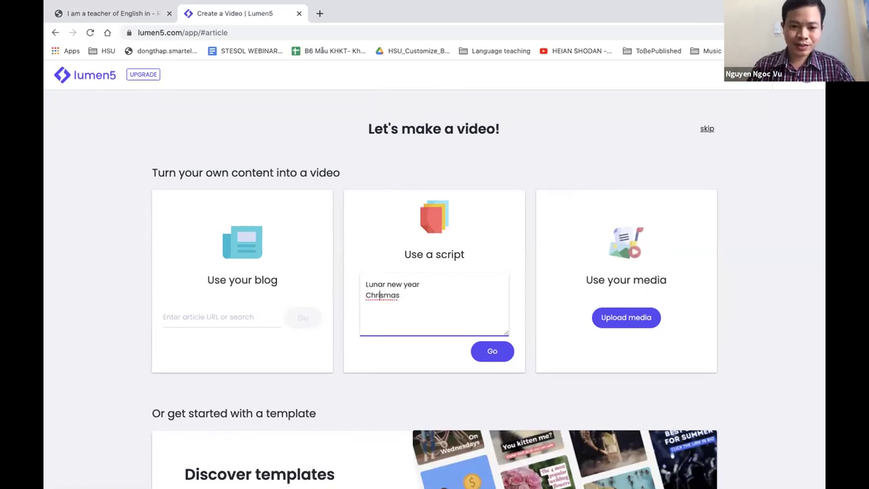
{"action": "type", "text": "t"}
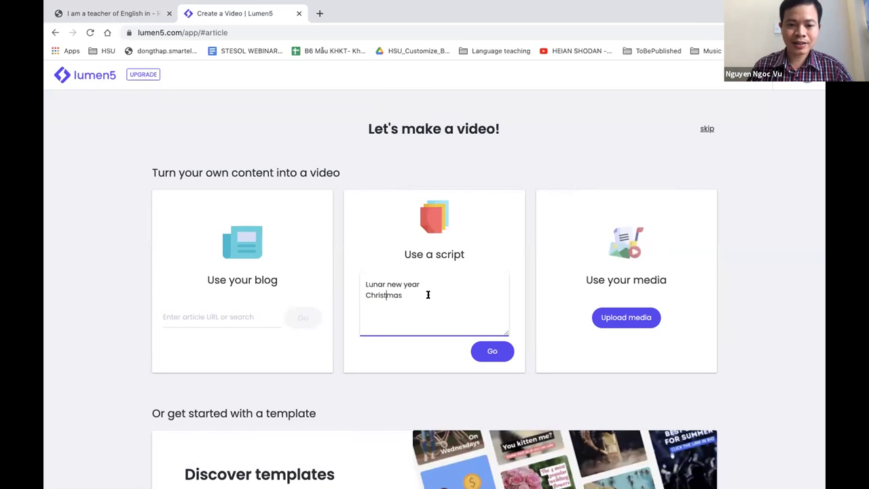
{"action": "key", "text": "Return"}
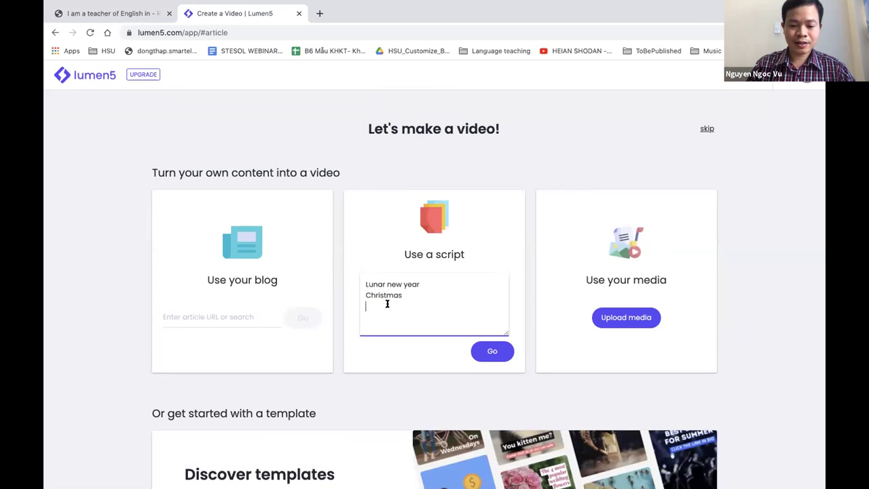
{"action": "type", "text": "May"}
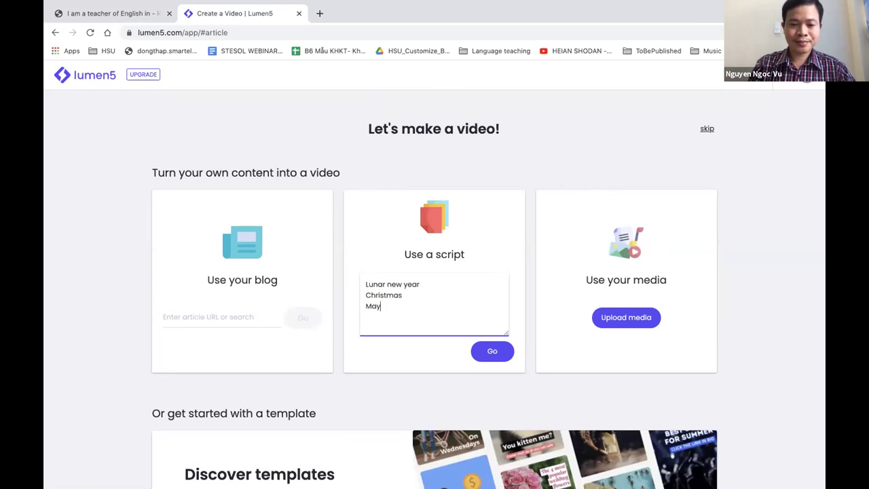
{"action": "type", "text": " Day"}
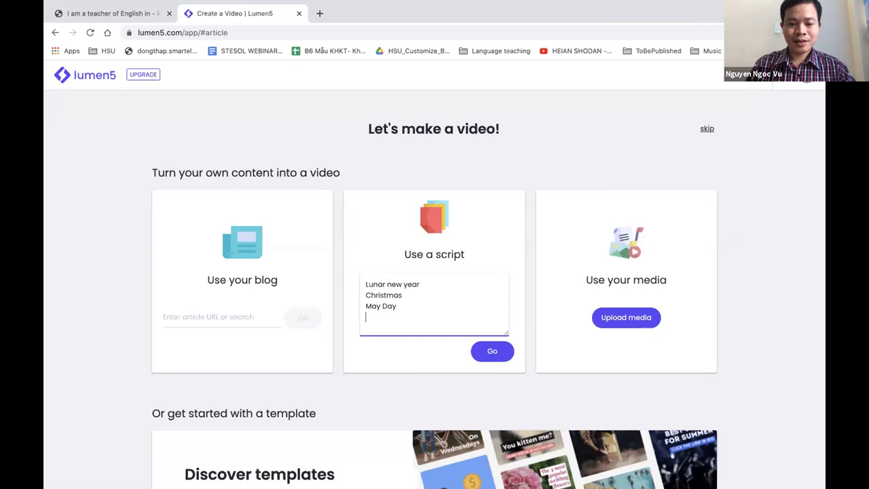
Add "Moon festival" and "Easter Day" as the last two lines of the script.
{"action": "type", "text": "Moon festival "}
{"action": "type", "text": "Eastwer"}
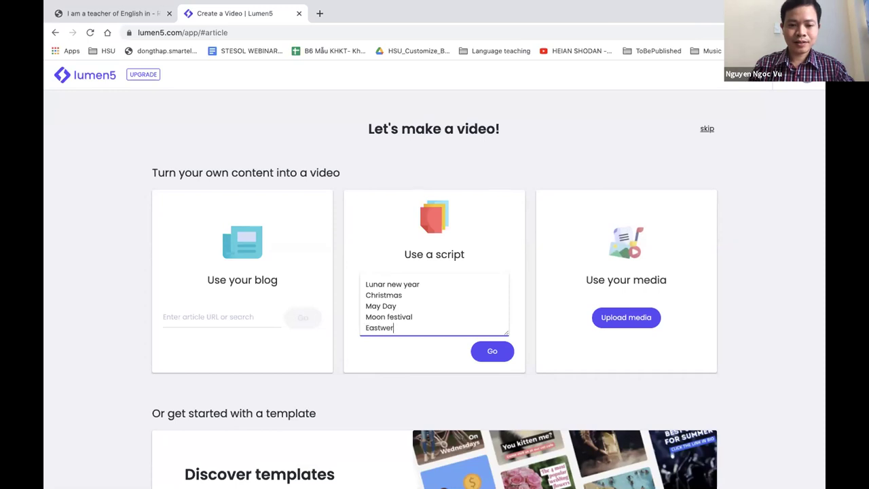
{"action": "key", "text": "BackSpace"}
{"action": "key", "text": "BackSpace"}
{"action": "key", "text": "BackSpace"}
{"action": "key", "text": "BackSpace"}
{"action": "type", "text": "te"}
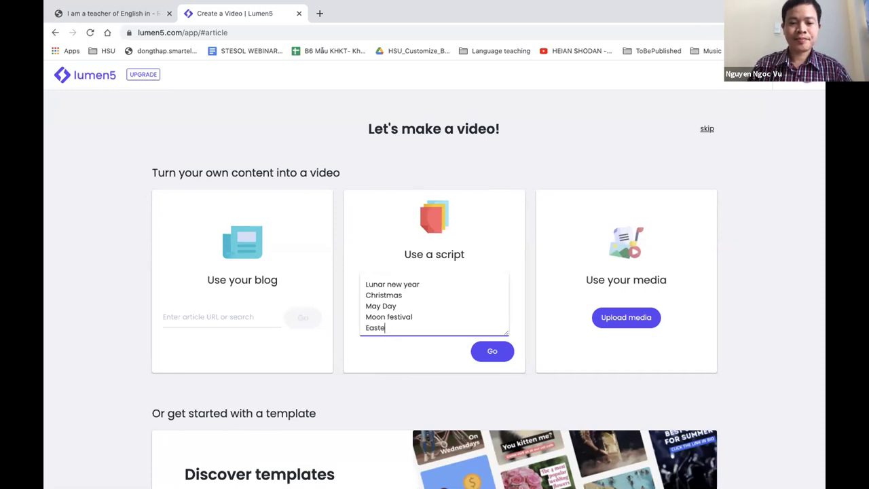
{"action": "type", "text": "r Day"}
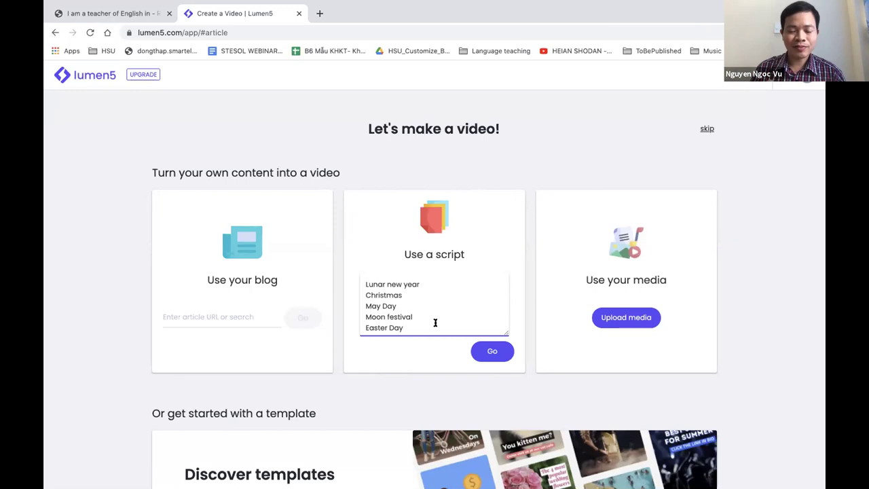
Submit the script and create the video in the Facebook News Feed 16:9 format with the "A Year in Review for our Company" theme.
{"action": "left_click", "coordinate": [492, 351]}
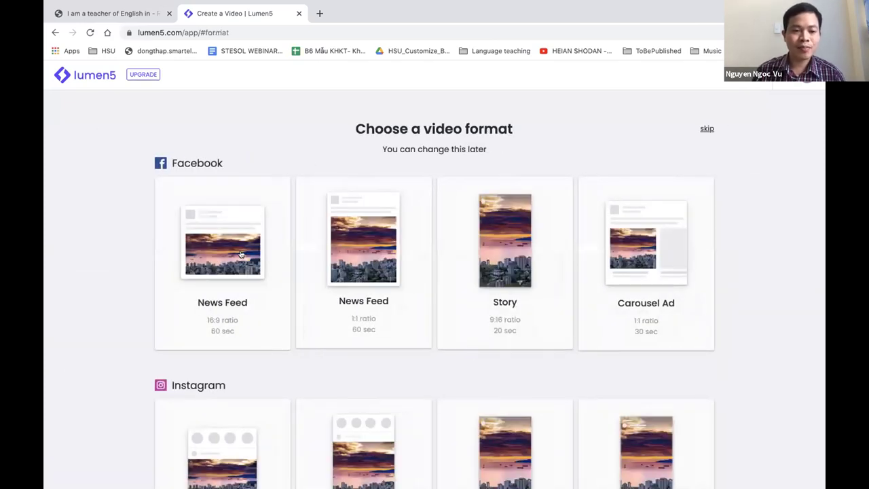
{"action": "left_click", "coordinate": [400, 297]}
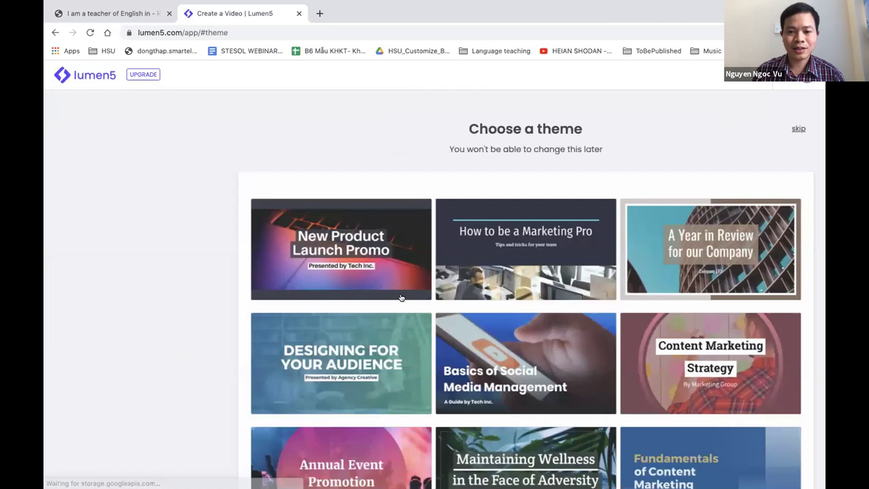
{"action": "scroll", "coordinate": [407, 275], "scroll_direction": "down", "scroll_amount": 1}
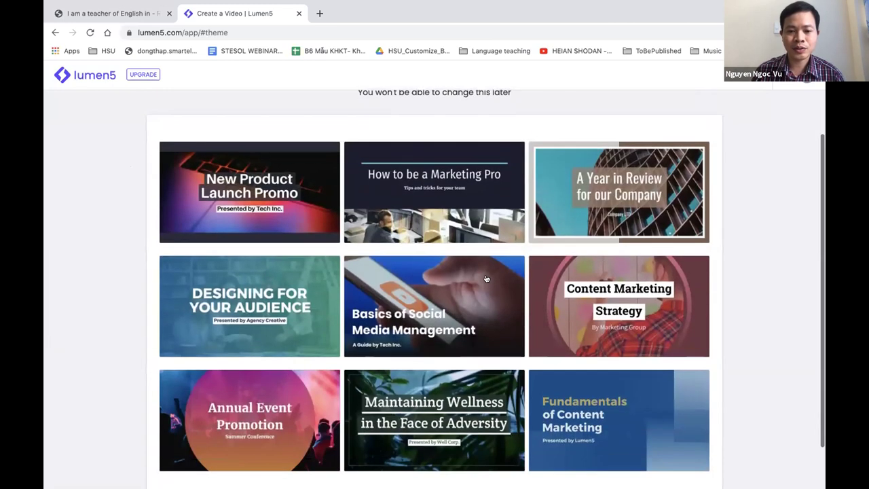
{"action": "left_click", "coordinate": [576, 199]}
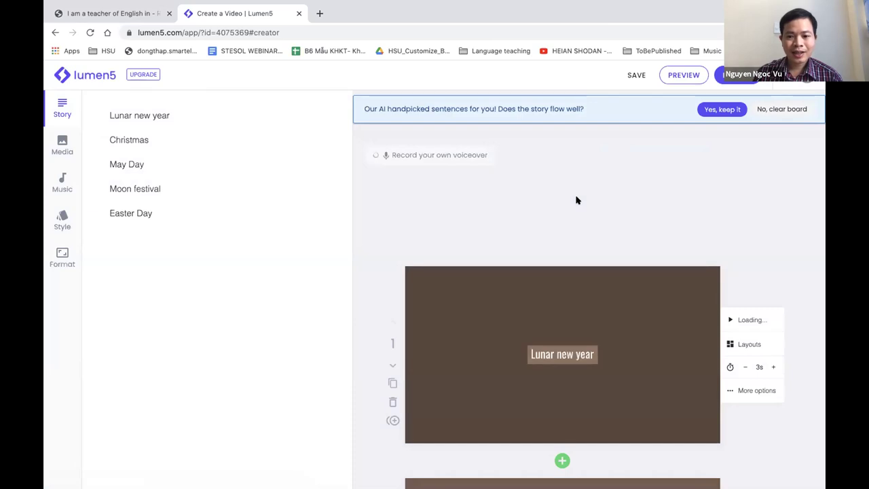
Look through the generated scenes against the script lines and preview the Lunar new year scene.
{"action": "scroll", "coordinate": [575, 200], "scroll_direction": "down", "scroll_amount": 3}
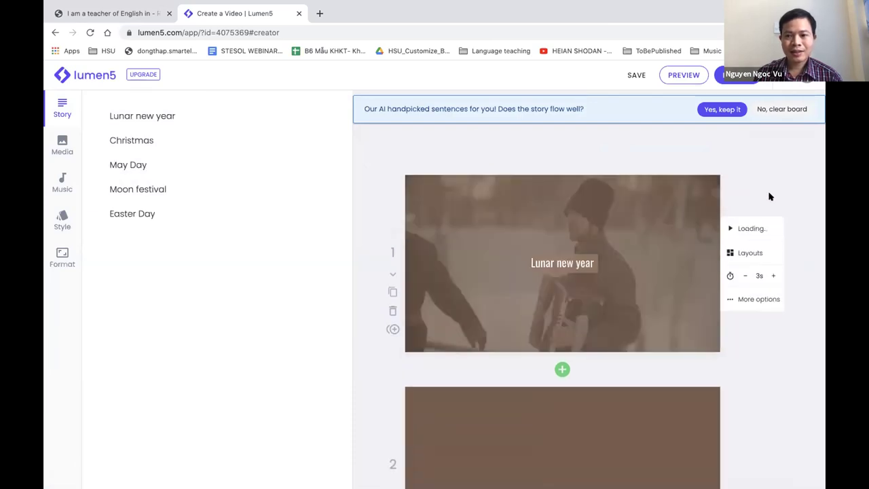
{"action": "scroll", "coordinate": [770, 196], "scroll_direction": "down", "scroll_amount": 5}
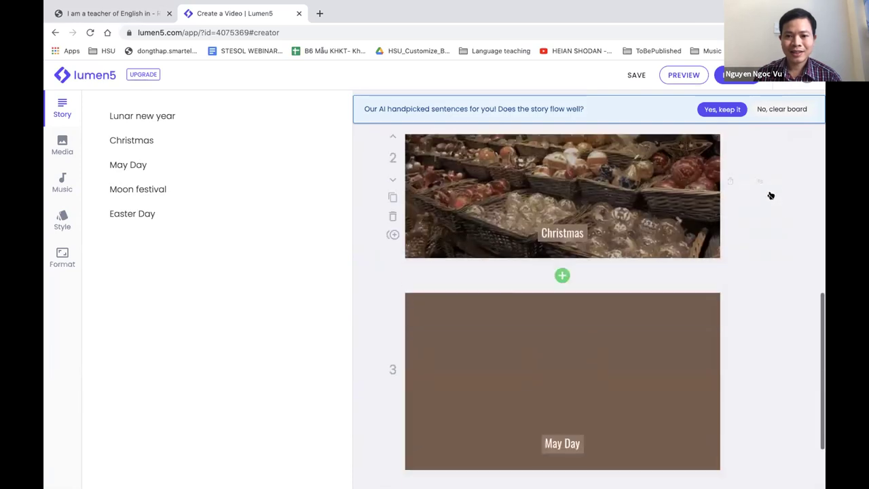
{"action": "scroll", "coordinate": [770, 195], "scroll_direction": "up", "scroll_amount": 1}
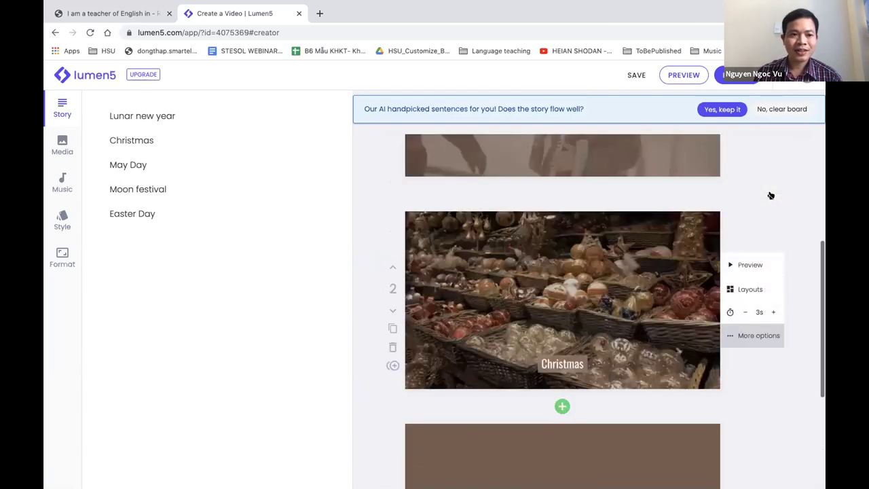
{"action": "scroll", "coordinate": [770, 196], "scroll_direction": "up", "scroll_amount": 3}
{"action": "left_click", "coordinate": [157, 114]}
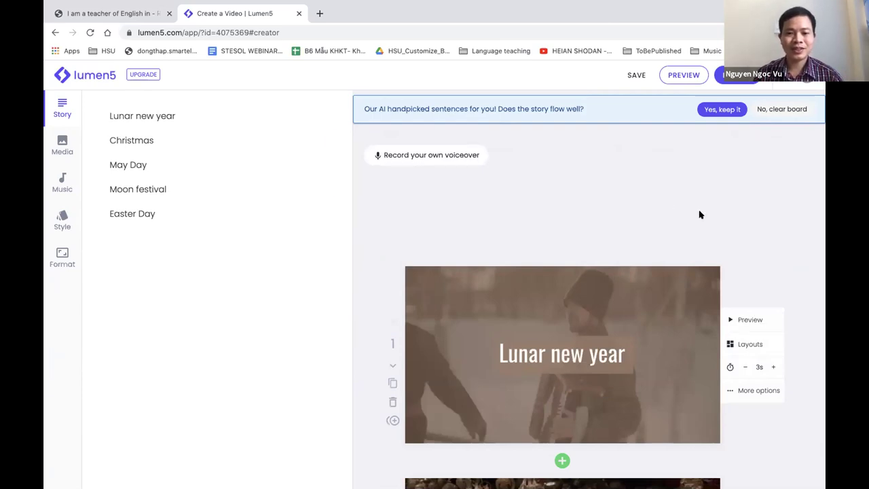
{"action": "scroll", "coordinate": [644, 257], "scroll_direction": "down", "scroll_amount": 1}
{"action": "scroll", "coordinate": [643, 257], "scroll_direction": "down", "scroll_amount": 2}
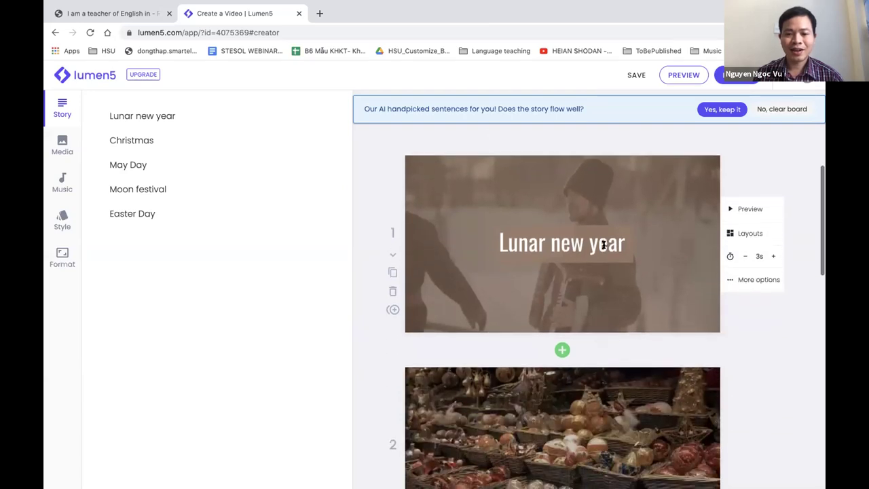
{"action": "scroll", "coordinate": [633, 262], "scroll_direction": "down", "scroll_amount": 1}
{"action": "scroll", "coordinate": [632, 262], "scroll_direction": "up", "scroll_amount": 1}
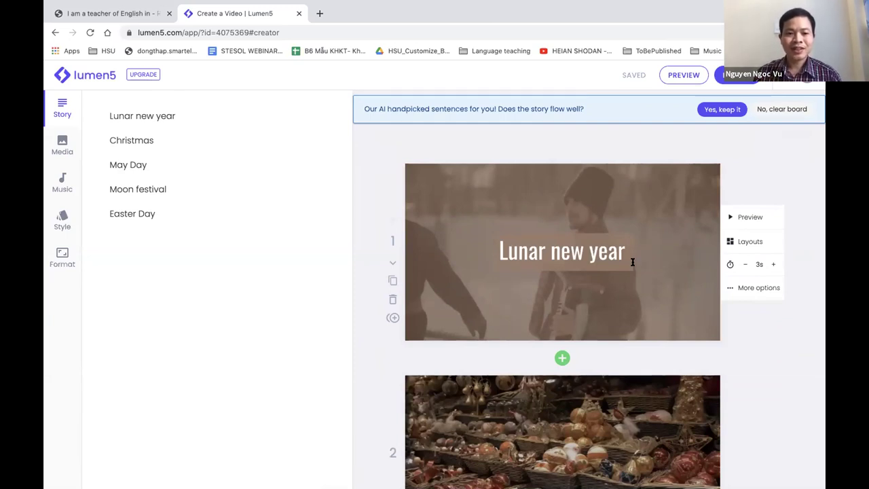
{"action": "left_click", "coordinate": [747, 217]}
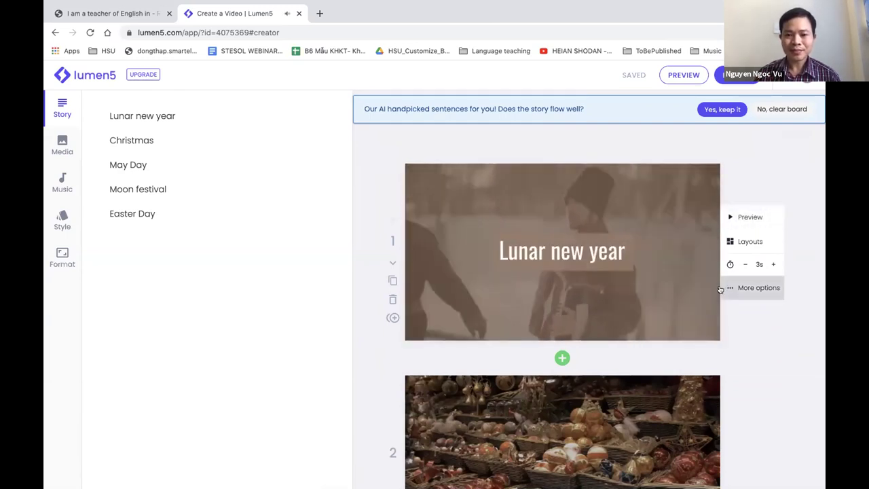
Set the duration of the Lunar new year scene to 11 seconds.
{"action": "left_click", "coordinate": [773, 267]}
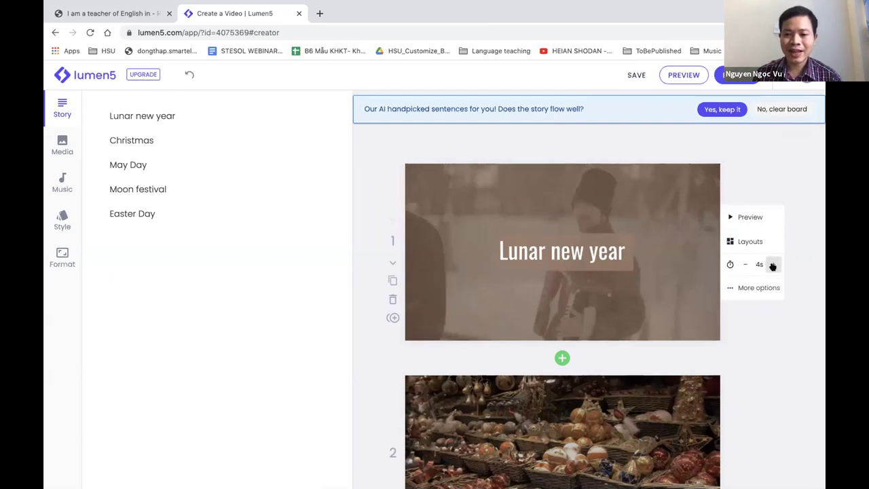
{"action": "left_click", "coordinate": [772, 266]}
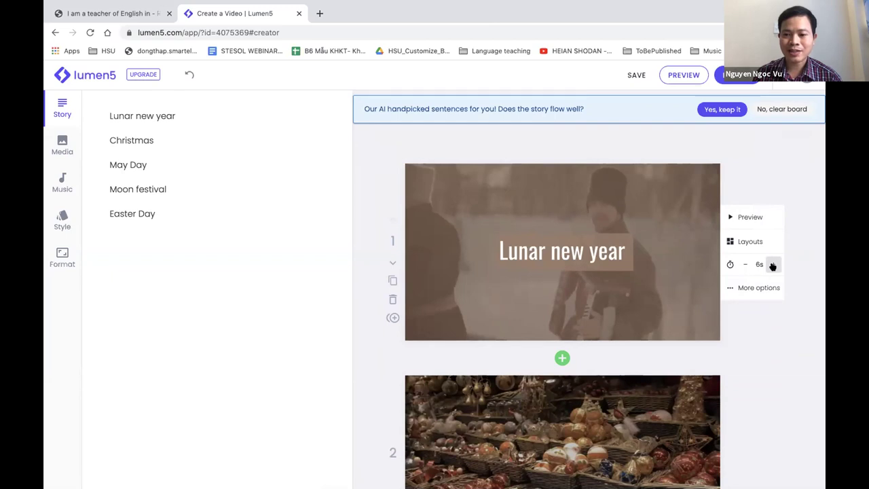
{"action": "left_click", "coordinate": [772, 265]}
{"action": "left_click", "coordinate": [772, 265]}
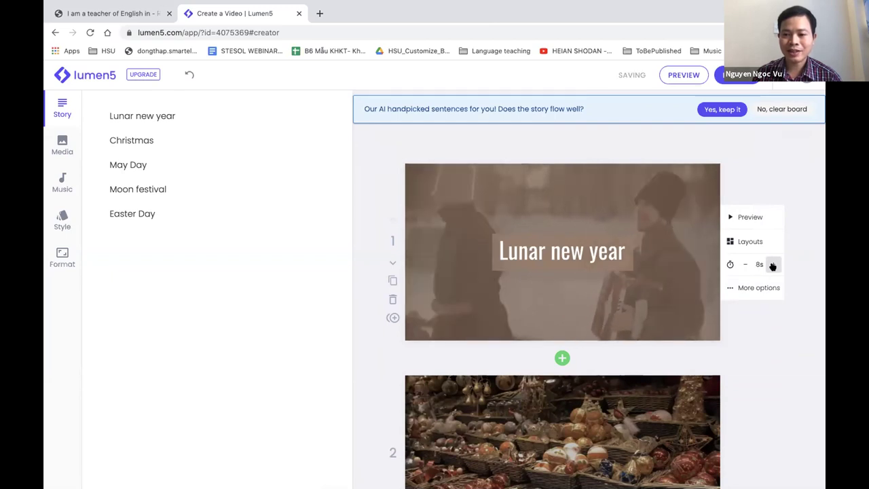
{"action": "left_click", "coordinate": [772, 266]}
{"action": "left_click", "coordinate": [772, 266]}
{"action": "left_click", "coordinate": [772, 265]}
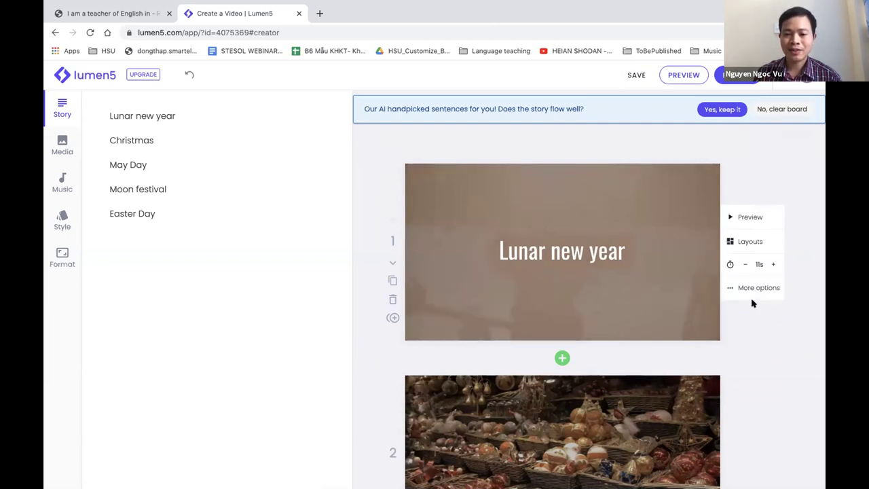
Set the durations of the Christmas and May Day scenes to 9 seconds each.
{"action": "scroll", "coordinate": [752, 304], "scroll_direction": "down", "scroll_amount": 1}
{"action": "scroll", "coordinate": [752, 302], "scroll_direction": "down", "scroll_amount": 3}
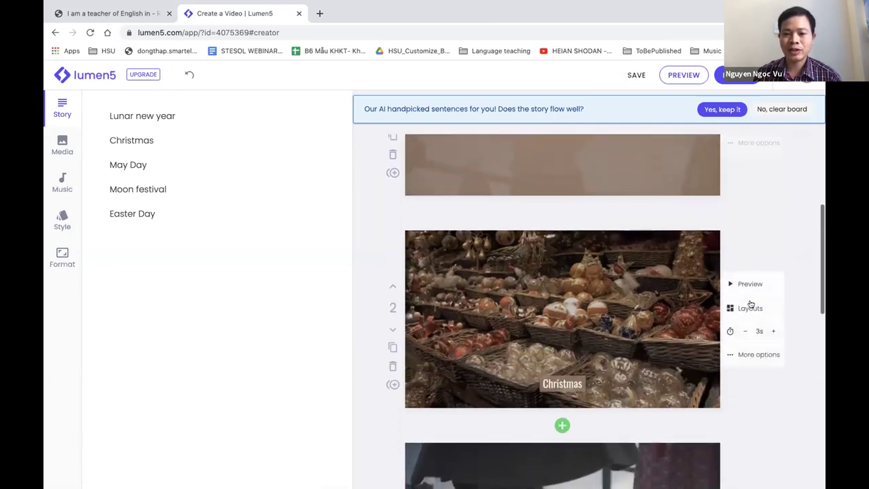
{"action": "scroll", "coordinate": [774, 264], "scroll_direction": "down", "scroll_amount": 1}
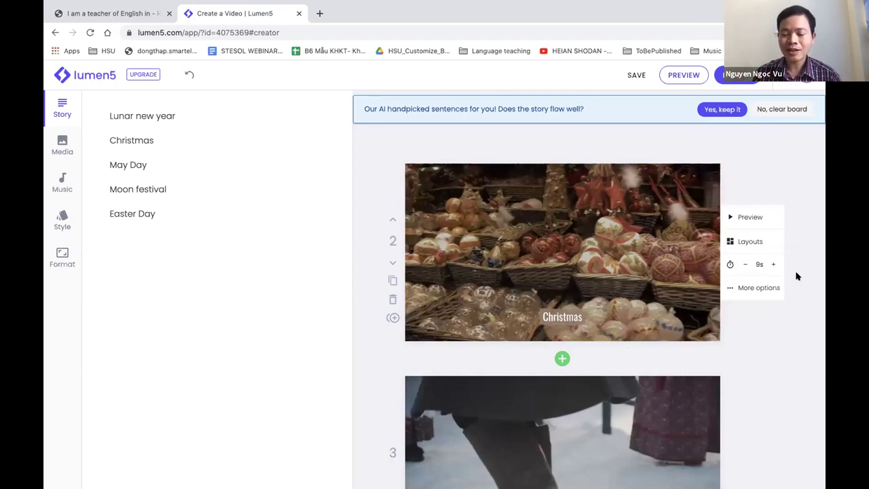
{"action": "scroll", "coordinate": [797, 276], "scroll_direction": "down", "scroll_amount": 2}
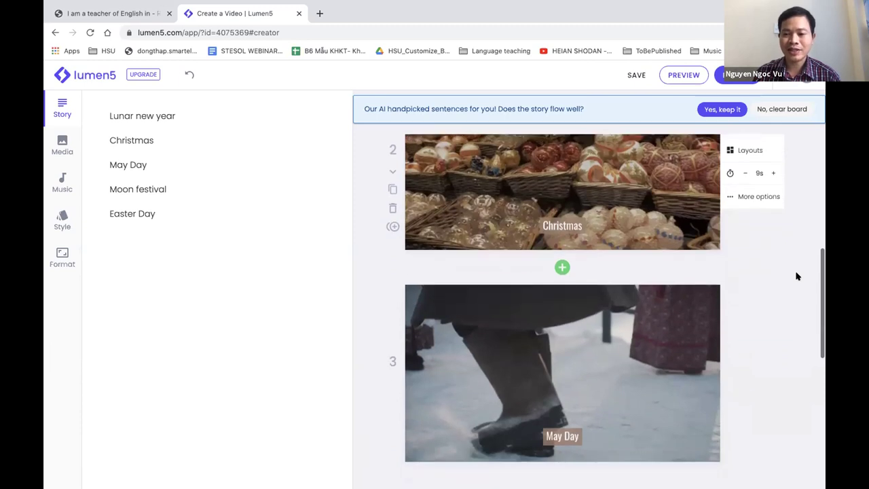
{"action": "scroll", "coordinate": [797, 276], "scroll_direction": "down", "scroll_amount": 3}
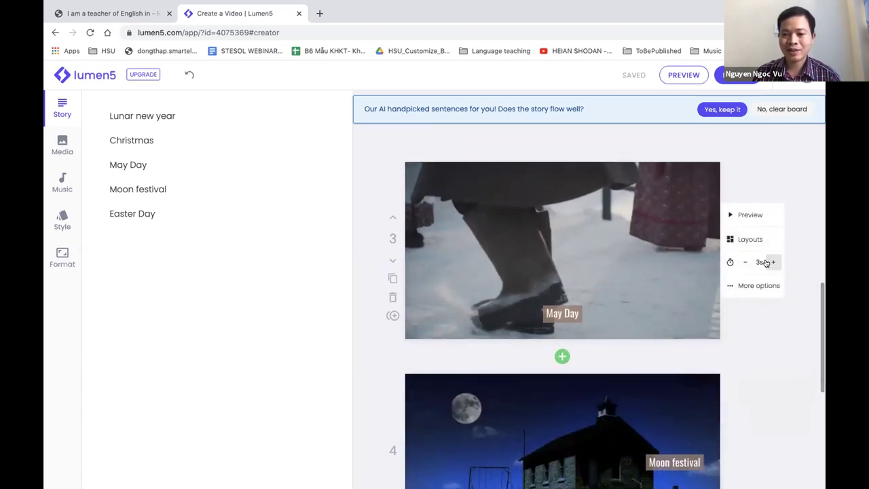
{"action": "left_click", "coordinate": [769, 262]}
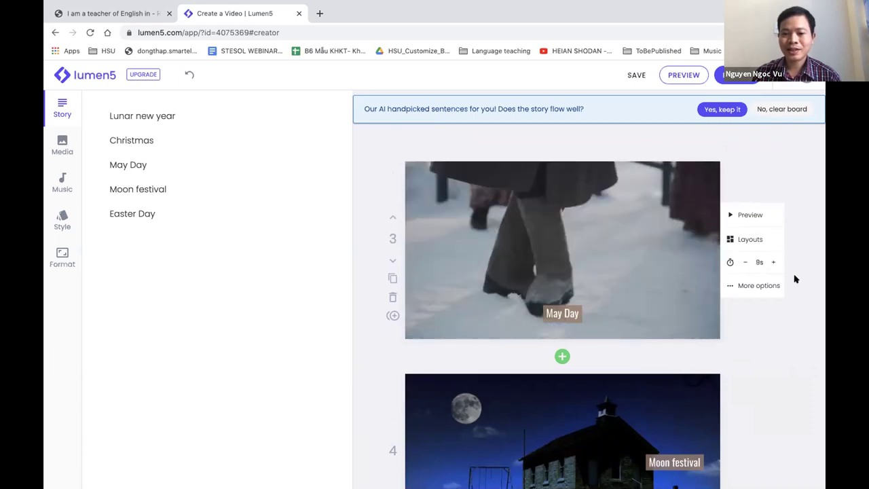
Set the duration of the Moon festival scene to 9 seconds and the Easter Day scene to 7 seconds.
{"action": "scroll", "coordinate": [795, 279], "scroll_direction": "down", "scroll_amount": 3}
{"action": "scroll", "coordinate": [795, 279], "scroll_direction": "down", "scroll_amount": 2}
{"action": "scroll", "coordinate": [774, 203], "scroll_direction": "up", "scroll_amount": 1}
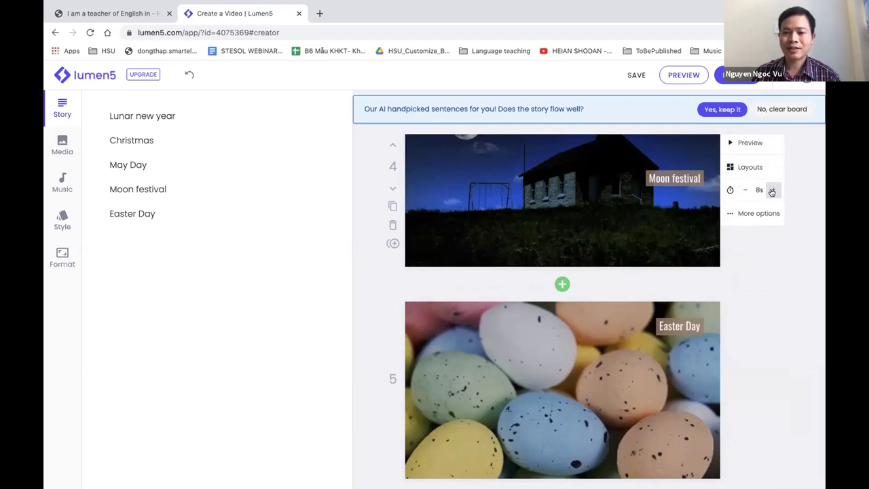
{"action": "left_click", "coordinate": [772, 193]}
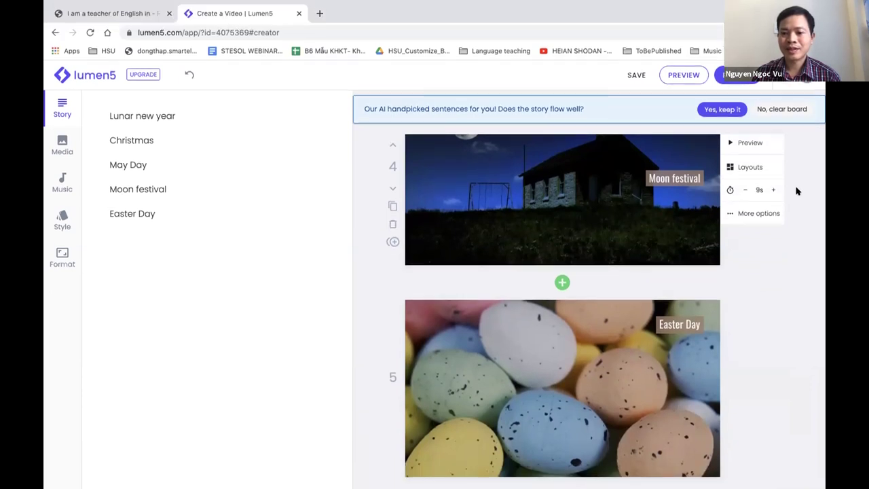
{"action": "scroll", "coordinate": [796, 190], "scroll_direction": "down", "scroll_amount": 3}
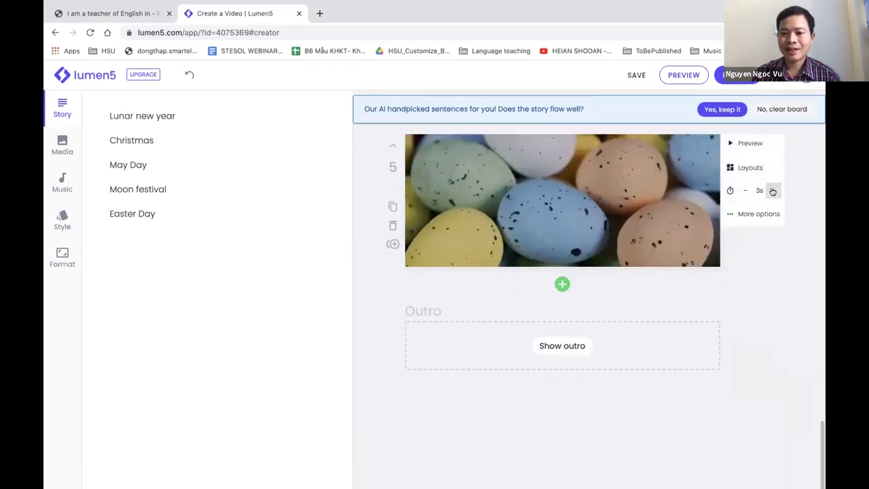
{"action": "left_click", "coordinate": [771, 192]}
{"action": "left_click", "coordinate": [772, 193]}
{"action": "left_click", "coordinate": [772, 192]}
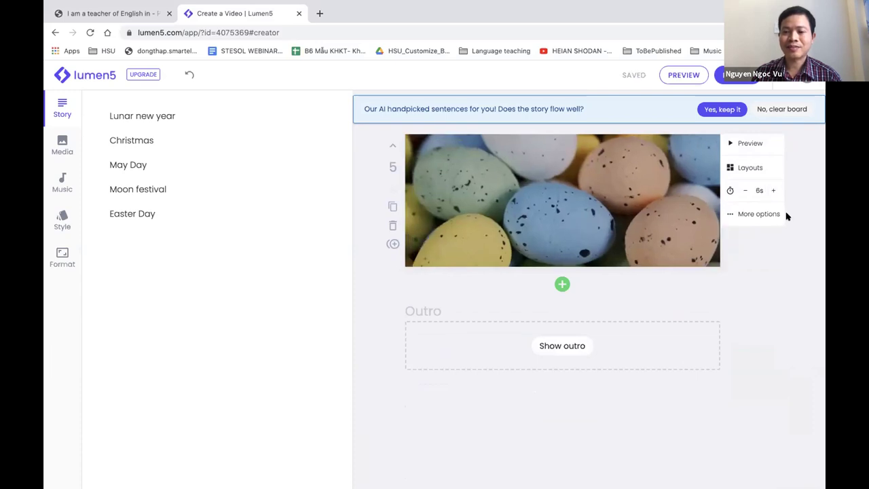
Play a preview of the Christmas scene alone and stop it after watching.
{"action": "scroll", "coordinate": [786, 216], "scroll_direction": "up", "scroll_amount": 8}
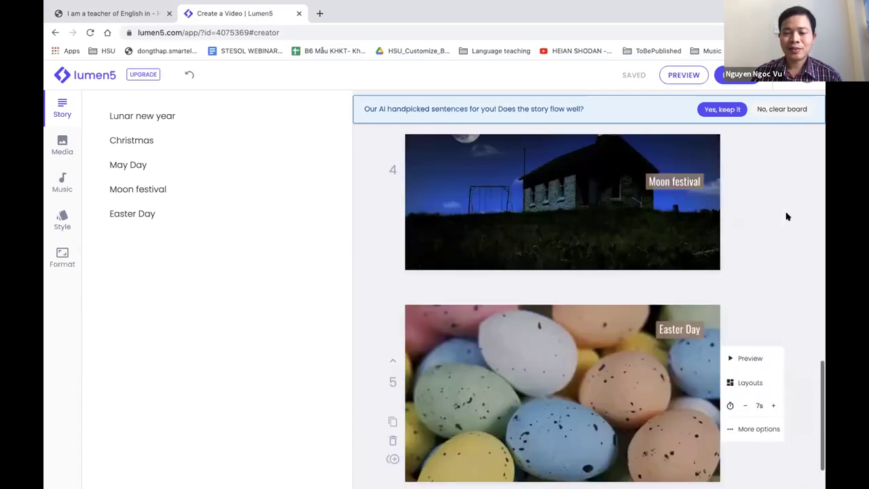
{"action": "scroll", "coordinate": [787, 216], "scroll_direction": "up", "scroll_amount": 5}
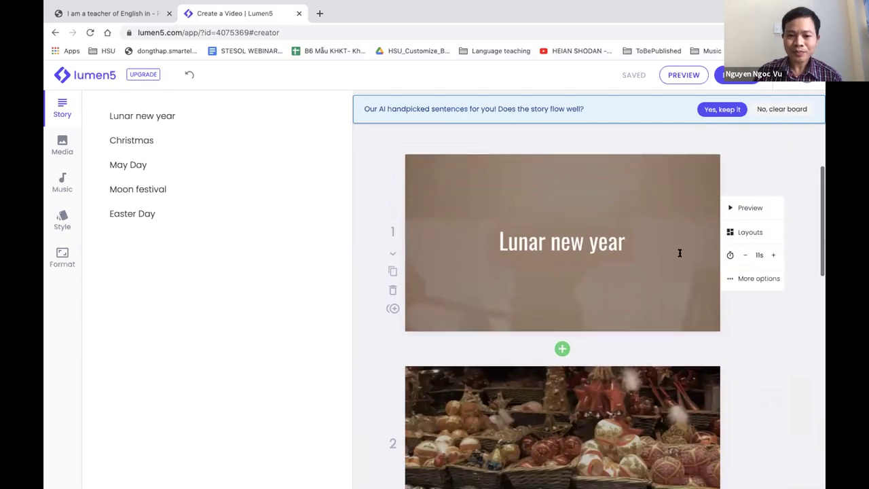
{"action": "scroll", "coordinate": [575, 267], "scroll_direction": "down", "scroll_amount": 1}
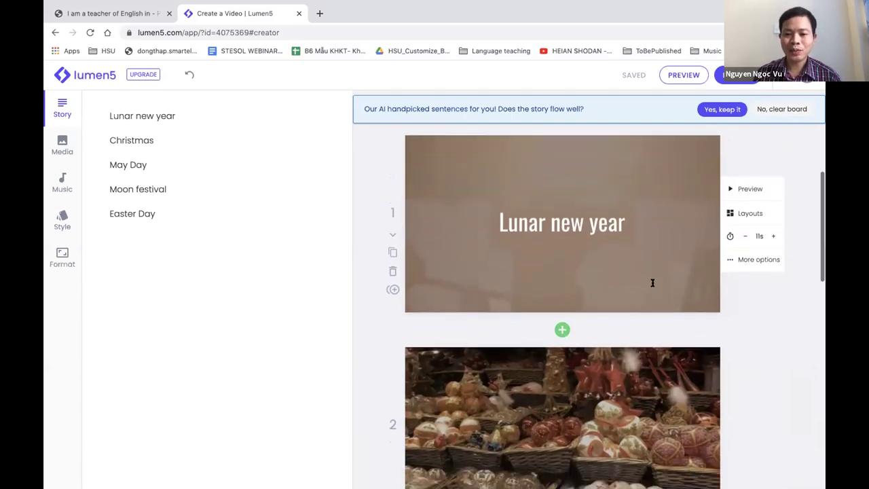
{"action": "scroll", "coordinate": [651, 286], "scroll_direction": "down", "scroll_amount": 2}
{"action": "scroll", "coordinate": [739, 285], "scroll_direction": "down", "scroll_amount": 3}
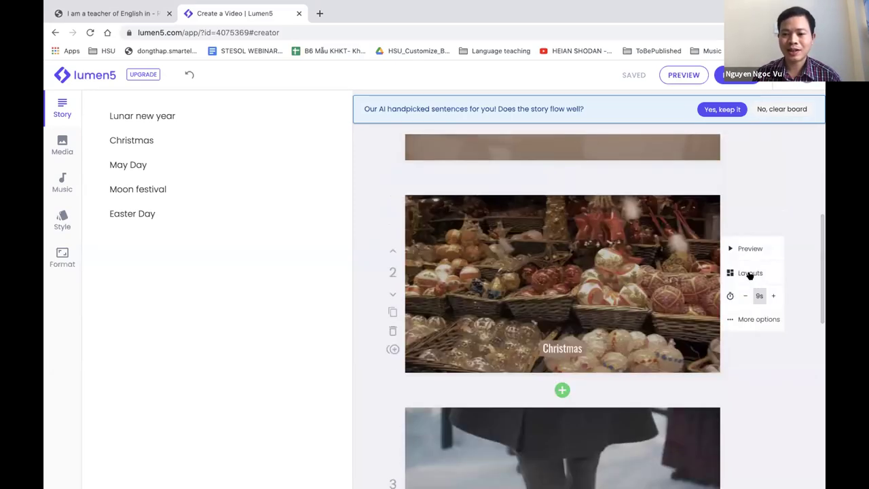
{"action": "left_click", "coordinate": [739, 249]}
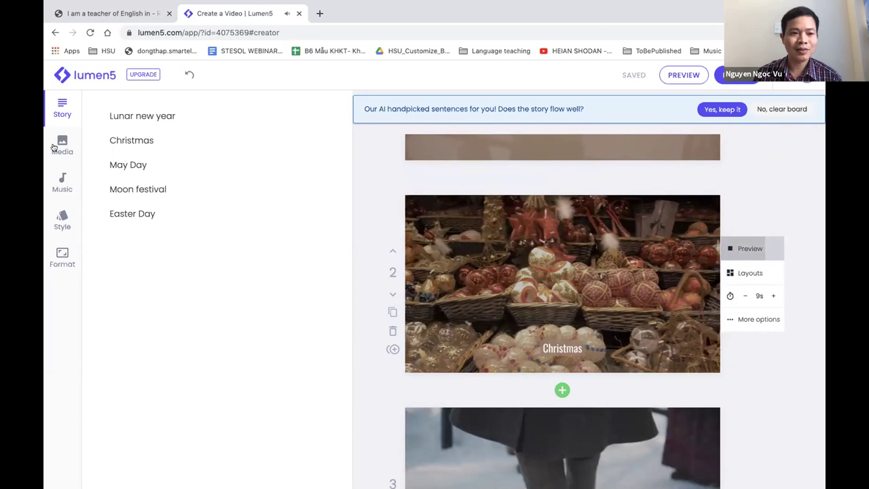
{"action": "left_click", "coordinate": [742, 252]}
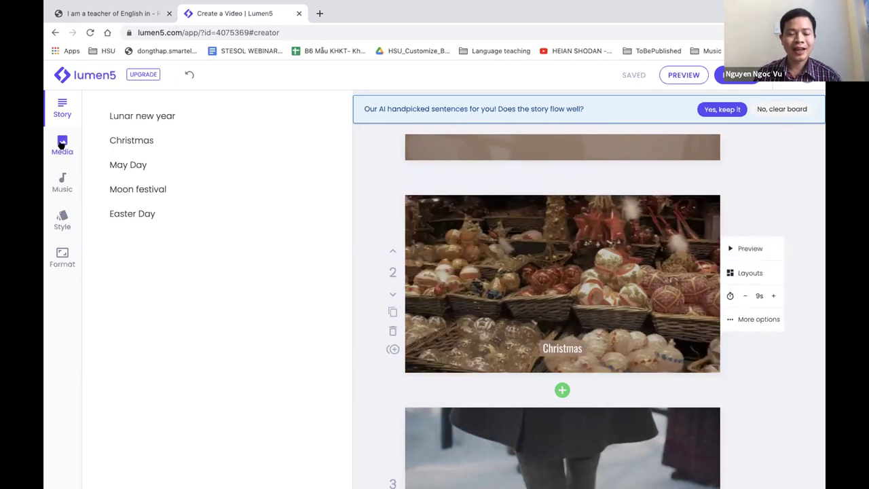
Replace the Christmas scene's background with the media library clip of hanging Santa and gnome ornaments.
{"action": "left_click", "coordinate": [62, 144]}
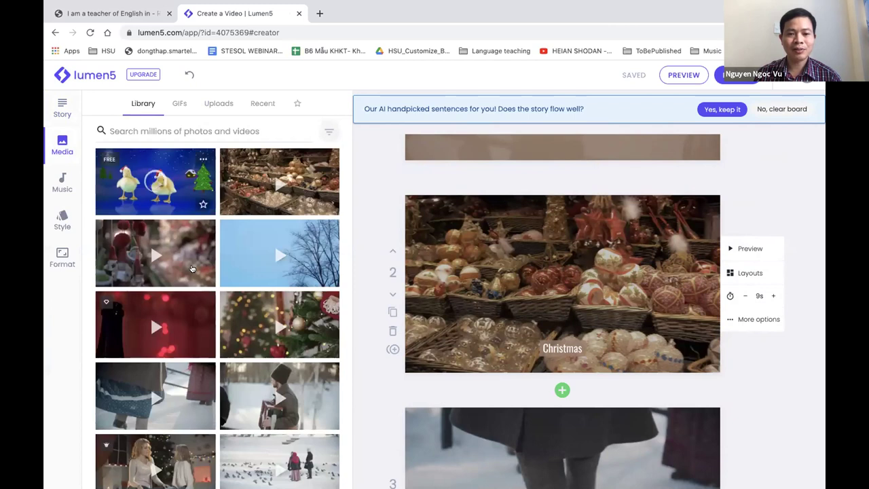
{"action": "scroll", "coordinate": [177, 281], "scroll_direction": "down", "scroll_amount": 2}
{"action": "scroll", "coordinate": [167, 290], "scroll_direction": "up", "scroll_amount": 1}
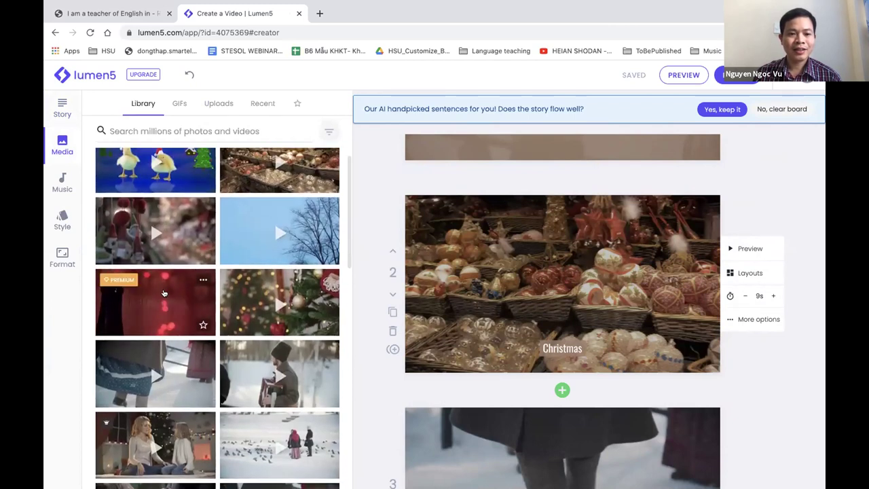
{"action": "scroll", "coordinate": [164, 293], "scroll_direction": "down", "scroll_amount": 4}
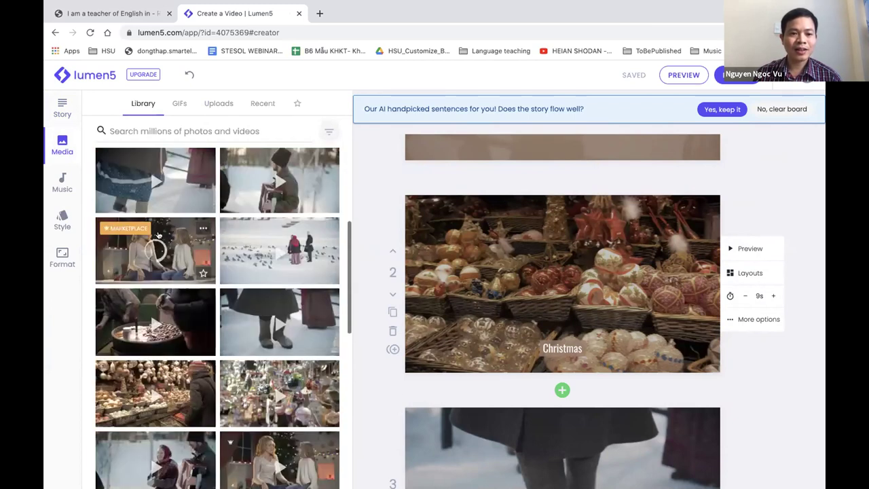
{"action": "scroll", "coordinate": [158, 235], "scroll_direction": "up", "scroll_amount": 4}
{"action": "left_click_drag", "start_coordinate": [154, 250], "coordinate": [492, 267]}
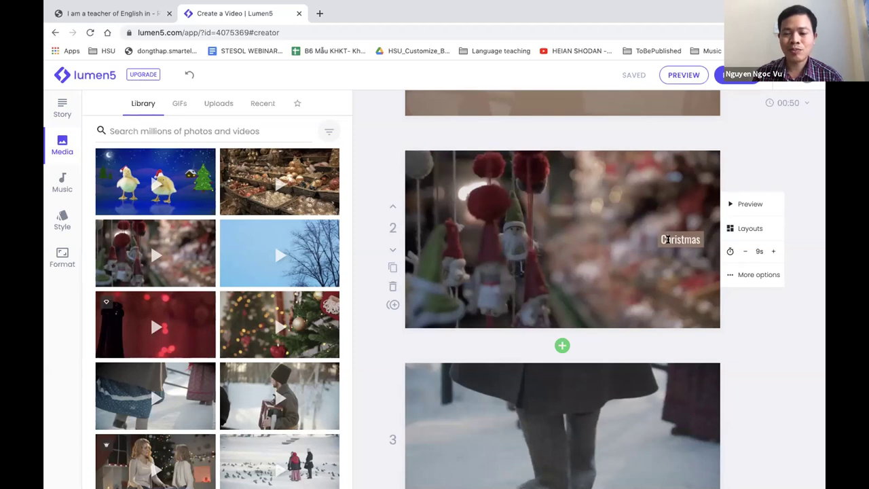
Delete the "Lunar new year" title text from scene 1, leaving its text box empty.
{"action": "scroll", "coordinate": [667, 239], "scroll_direction": "up", "scroll_amount": 4}
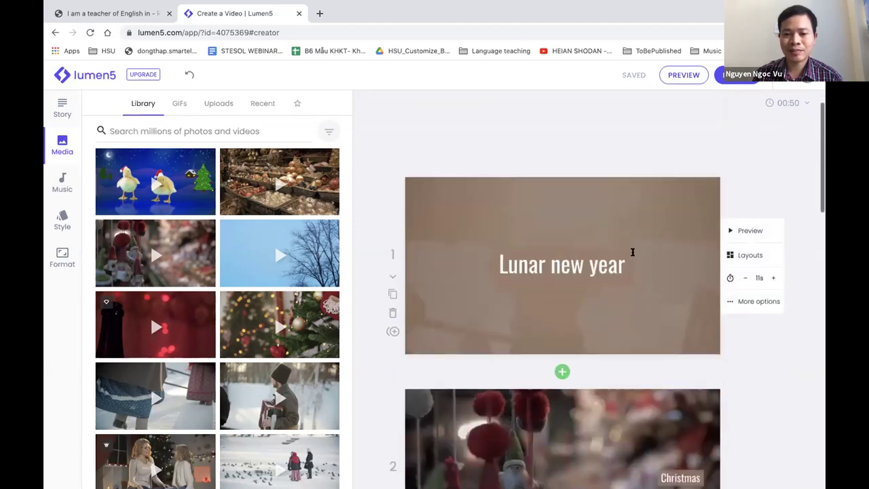
{"action": "left_click", "coordinate": [632, 252]}
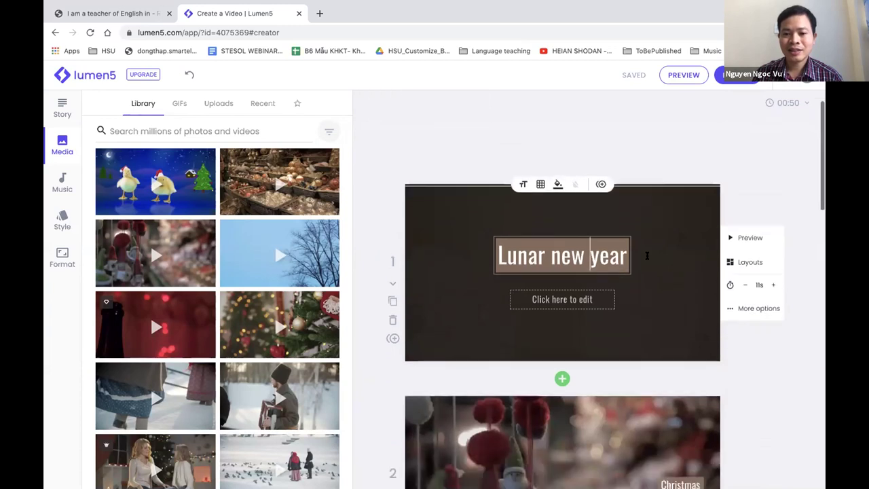
{"action": "scroll", "coordinate": [647, 256], "scroll_direction": "down", "scroll_amount": 1}
{"action": "key", "text": "ctrl+a"}
{"action": "key", "text": "BackSpace"}
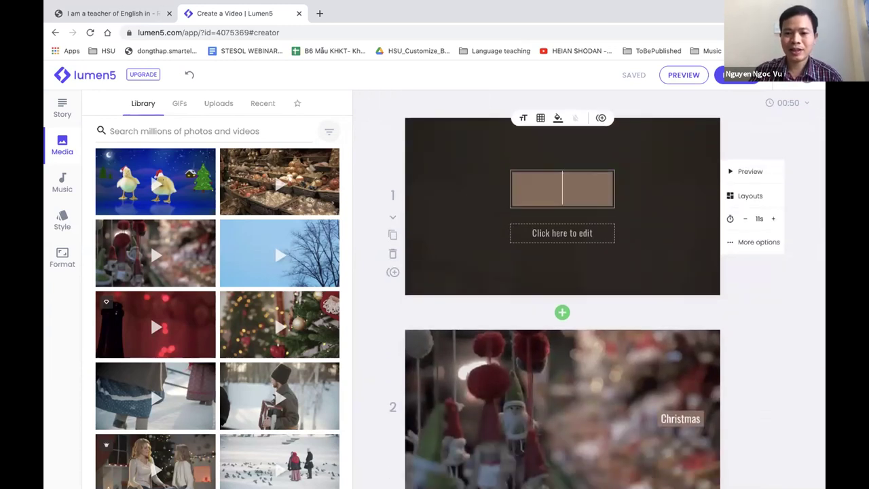
{"action": "left_click", "coordinate": [749, 287]}
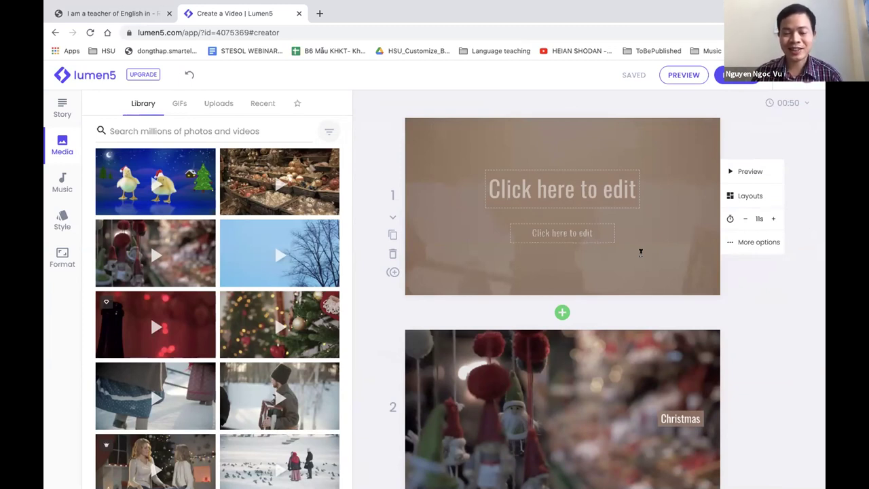
{"action": "scroll", "coordinate": [641, 252], "scroll_direction": "down", "scroll_amount": 5}
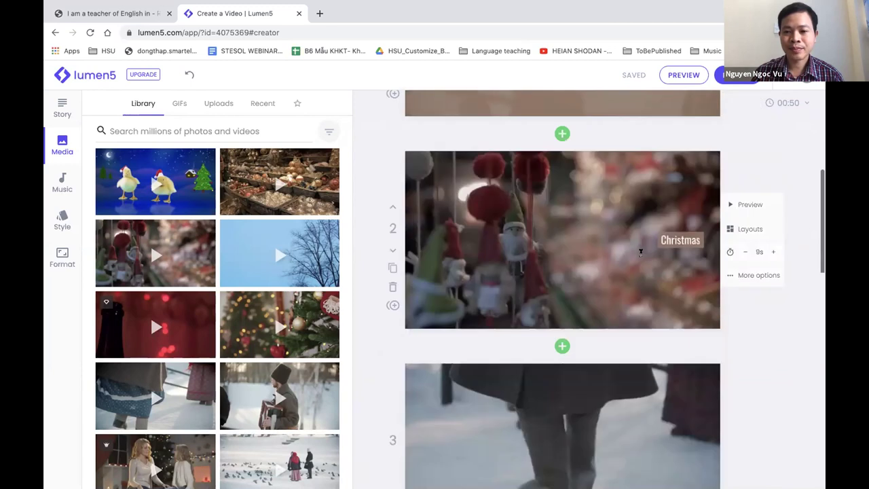
{"action": "scroll", "coordinate": [641, 252], "scroll_direction": "up", "scroll_amount": 5}
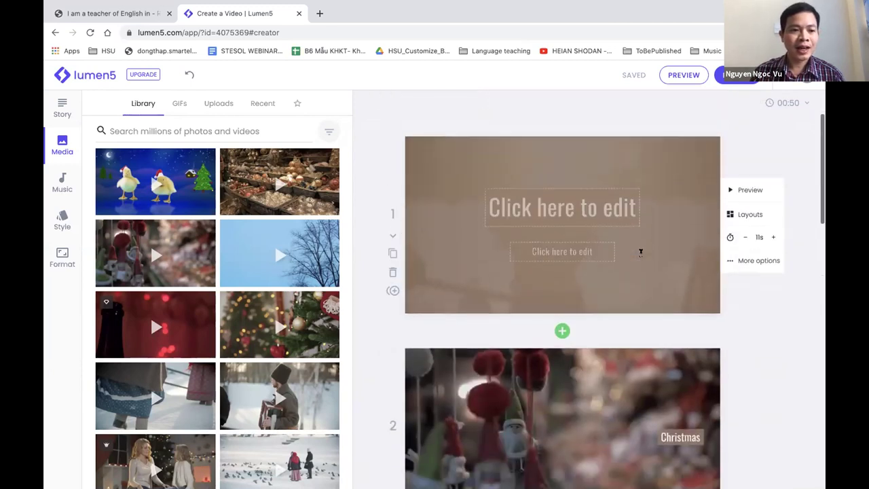
Browse the free audio tracks, and preview the whole video with the Better Tomorrow music.
{"action": "left_click", "coordinate": [63, 184]}
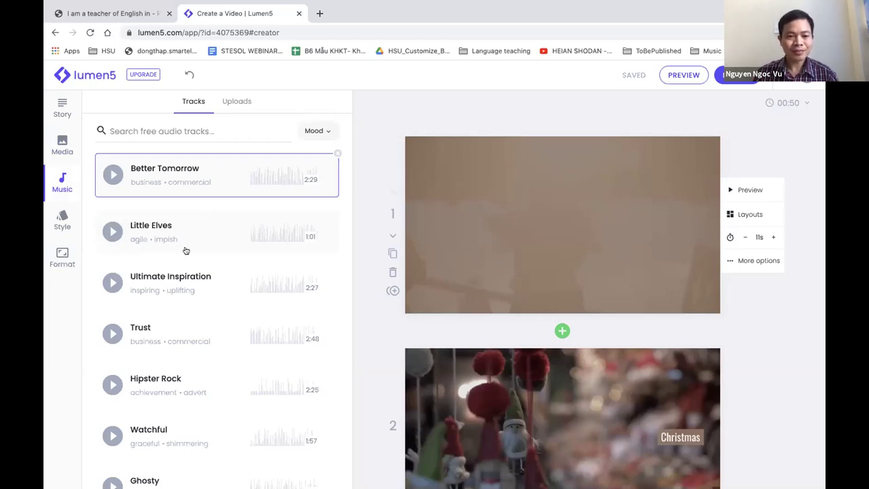
{"action": "scroll", "coordinate": [185, 251], "scroll_direction": "down", "scroll_amount": 6}
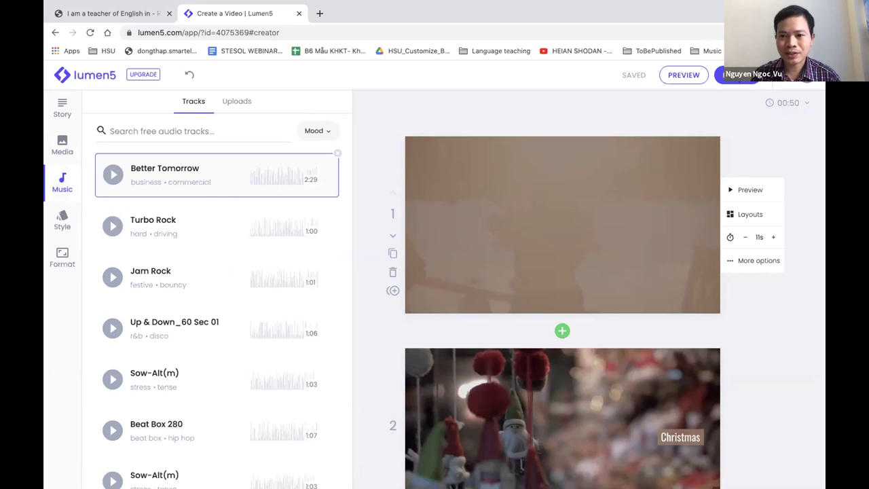
{"action": "left_click", "coordinate": [687, 76]}
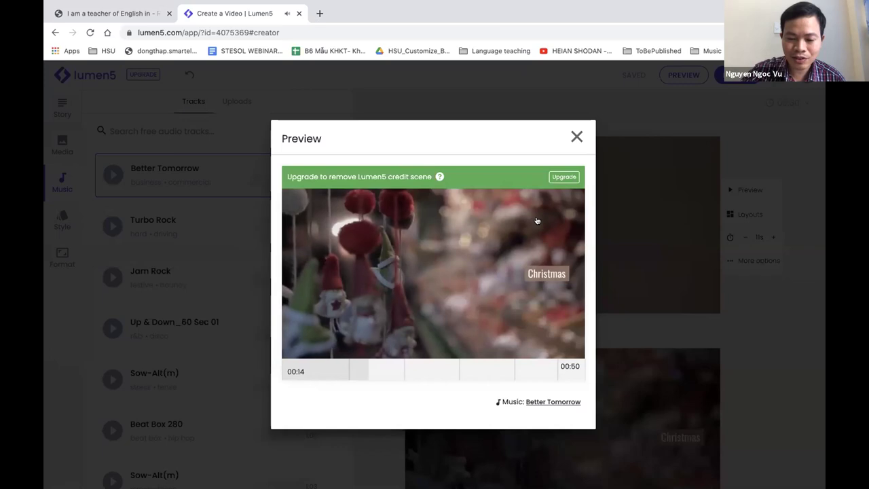
{"action": "key", "text": "XF86AudioRaiseVolume"}
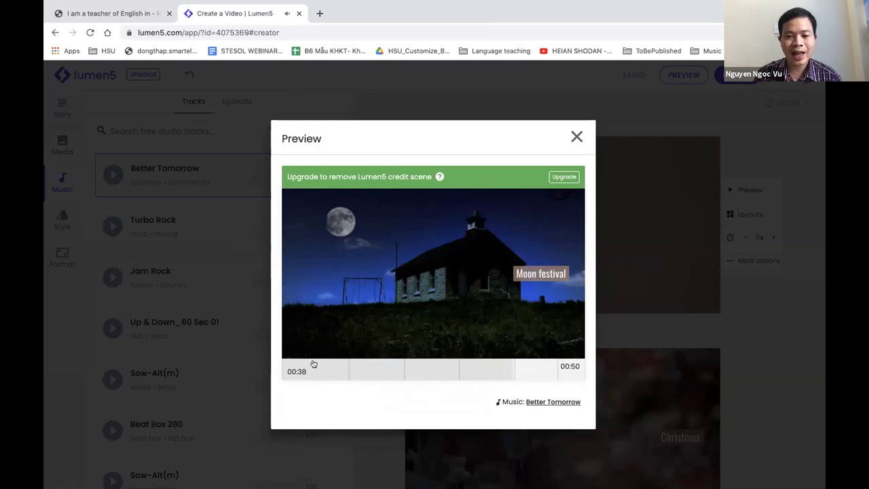
{"action": "key", "text": "Escape"}
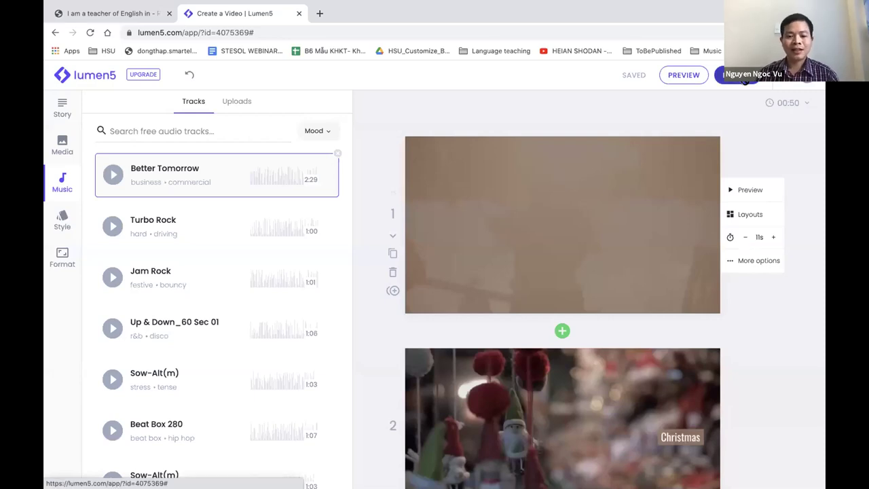
Publish the video, look over its download section, and take the browser window out of full screen.
{"action": "left_click", "coordinate": [746, 79]}
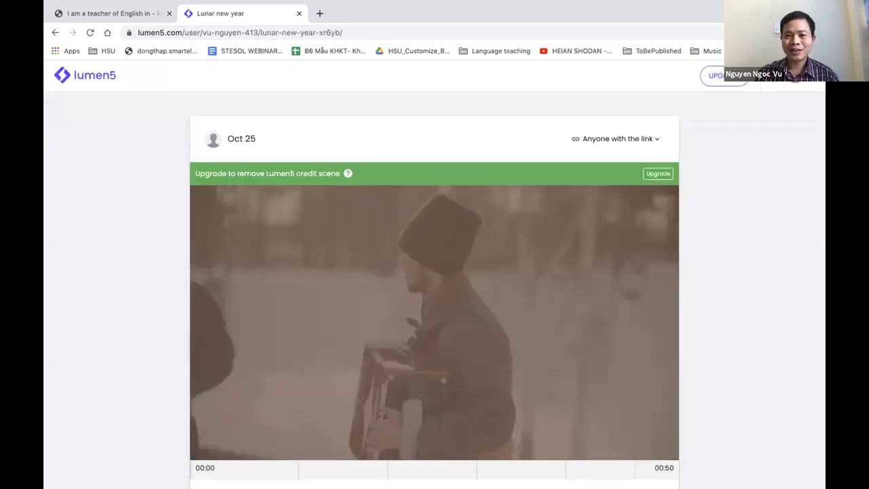
{"action": "scroll", "coordinate": [774, 207], "scroll_direction": "down", "scroll_amount": 1}
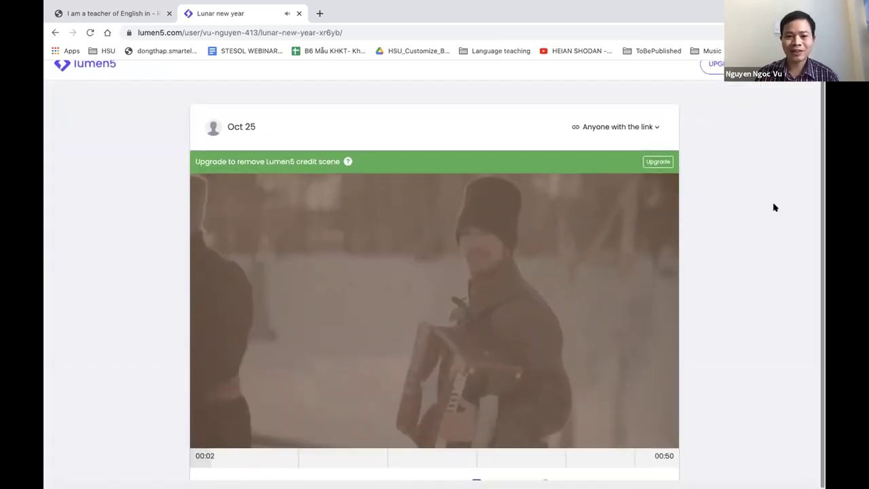
{"action": "scroll", "coordinate": [774, 207], "scroll_direction": "up", "scroll_amount": 1}
{"action": "scroll", "coordinate": [774, 207], "scroll_direction": "down", "scroll_amount": 5}
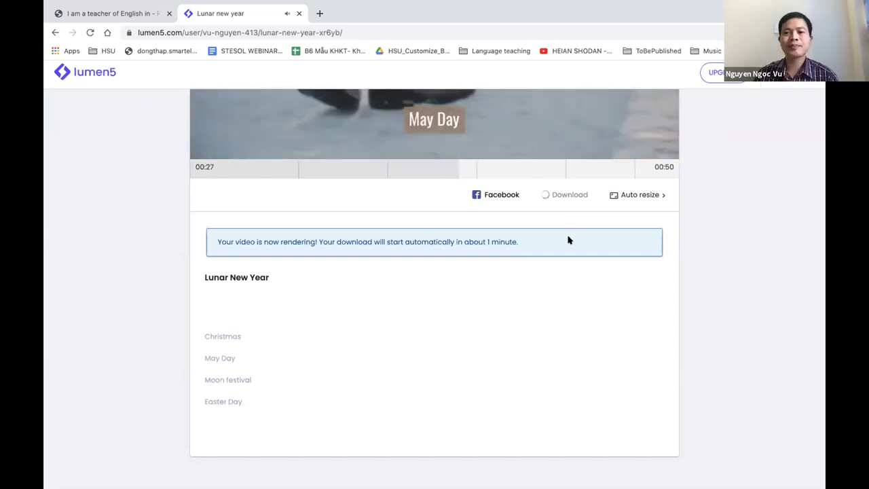
{"action": "scroll", "coordinate": [569, 241], "scroll_direction": "up", "scroll_amount": 1}
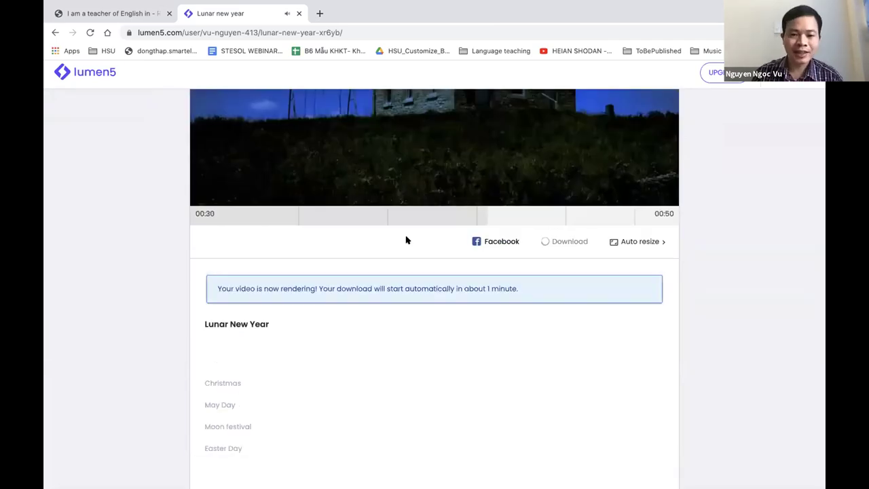
{"action": "key", "text": "ctrl+super+f"}
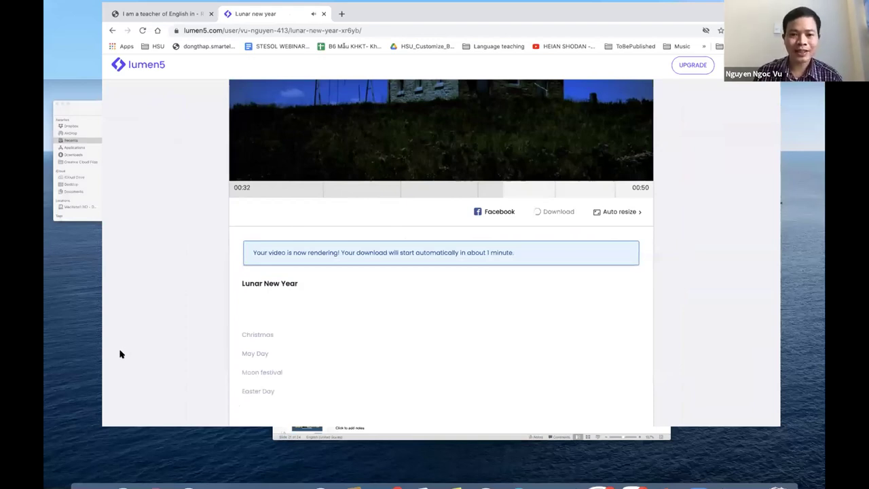
Switch from the browser to the Website Evaluation presentation in PowerPoint, showing the Hands-on slide.
{"action": "key", "text": "ctrl+Up"}
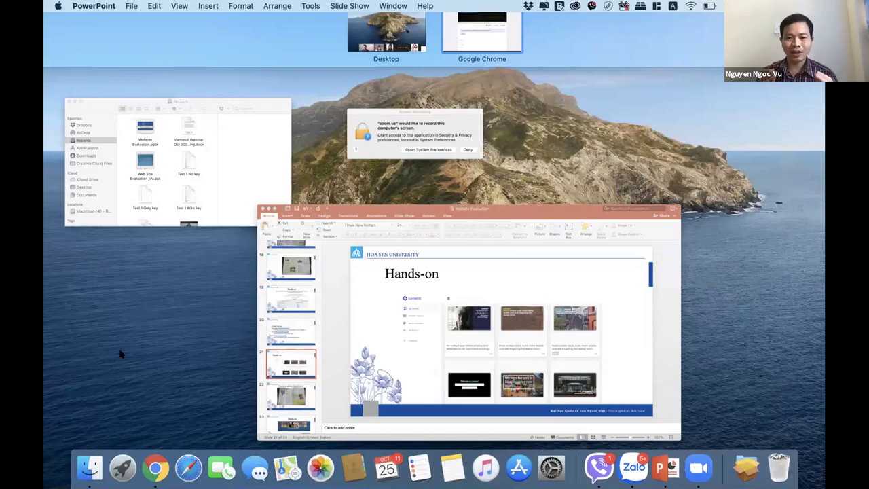
{"action": "key", "text": "ctrl+Up"}
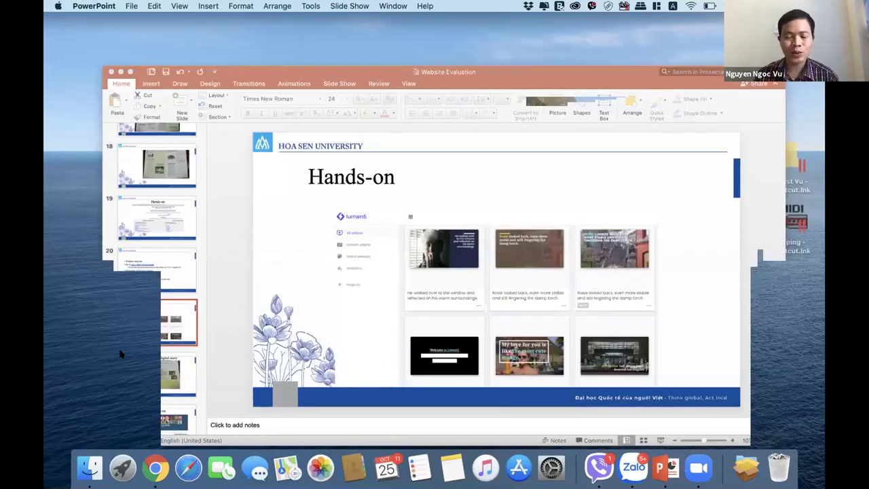
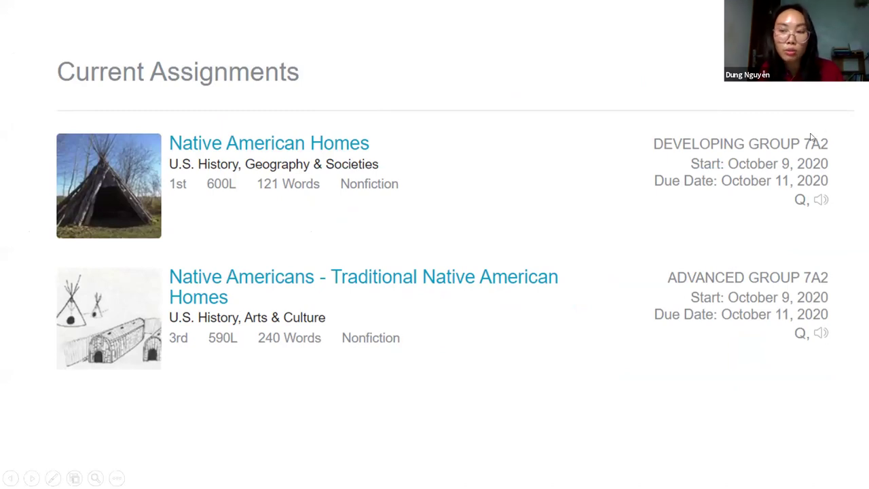
{"action": "left_click", "coordinate": [839, 108]}
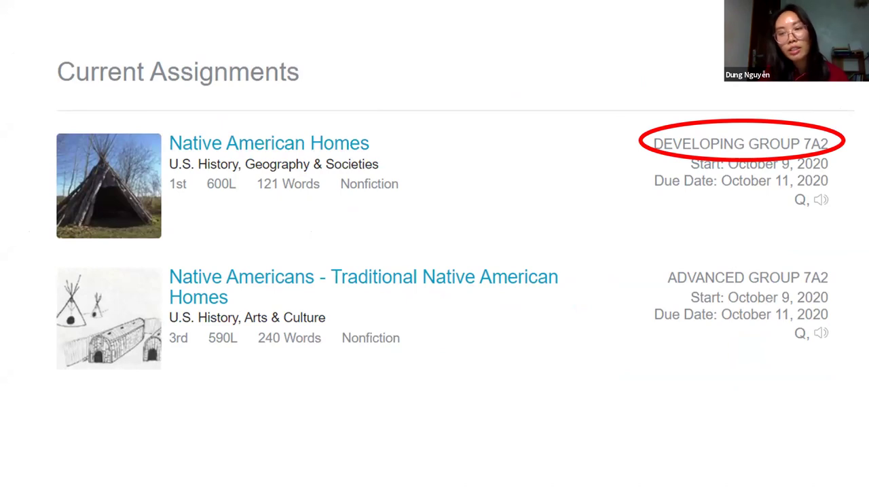
{"action": "key", "text": "Right"}
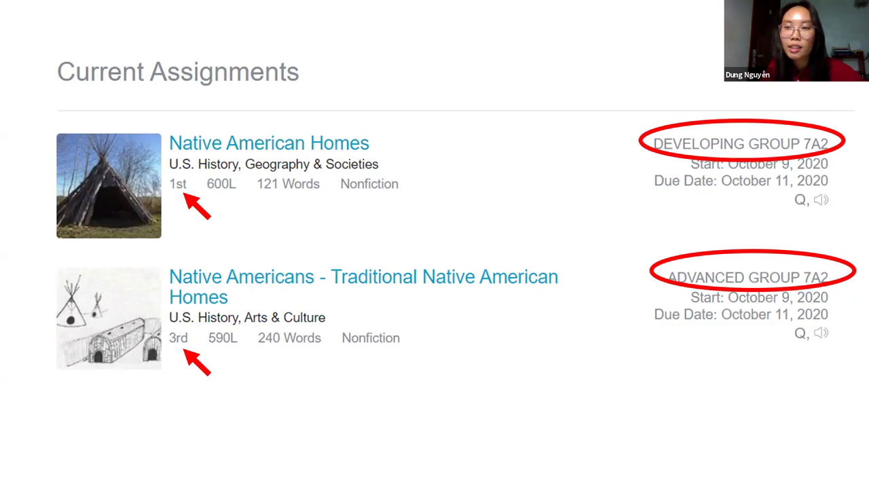
{"action": "key", "text": "Right"}
{"action": "key", "text": "Left"}
{"action": "key", "text": "Right"}
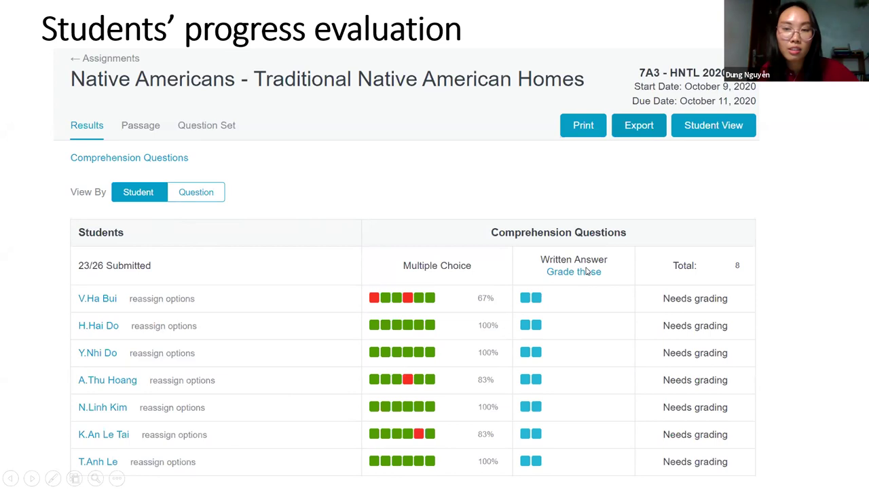
{"action": "left_click", "coordinate": [474, 263]}
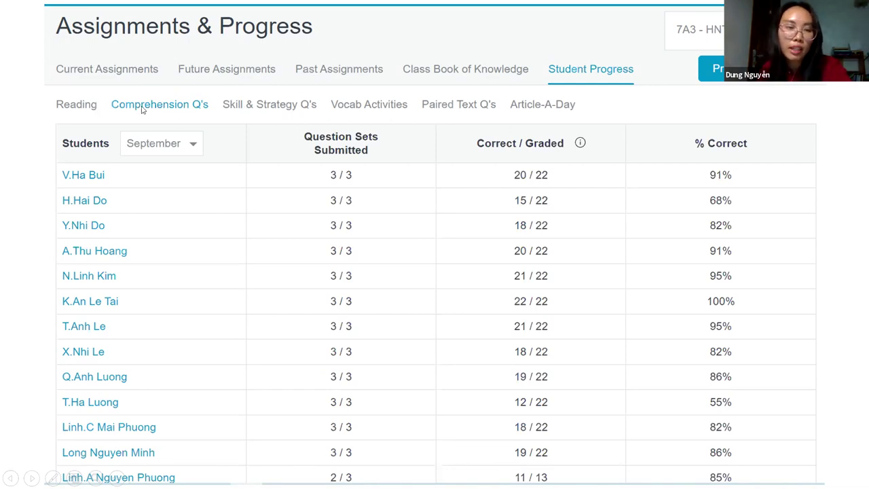
{"action": "left_click", "coordinate": [167, 100]}
{"action": "key", "text": "Left"}
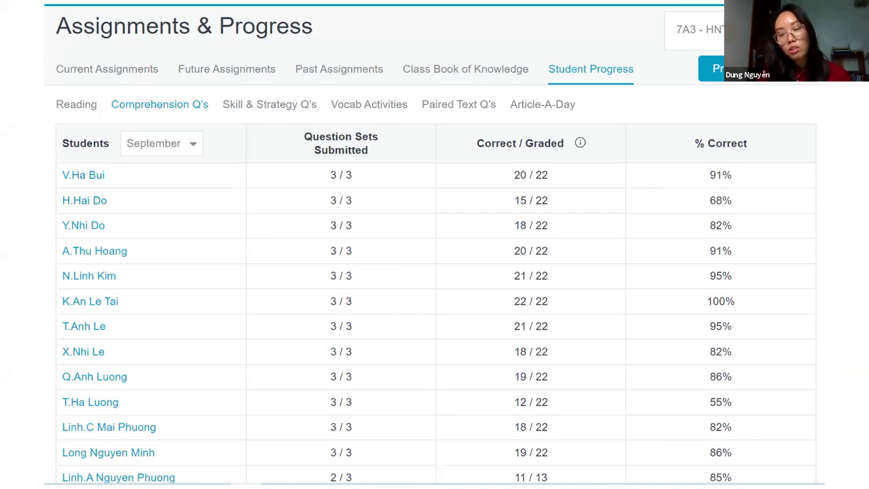
{"action": "key", "text": "Left"}
{"action": "key", "text": "Left"}
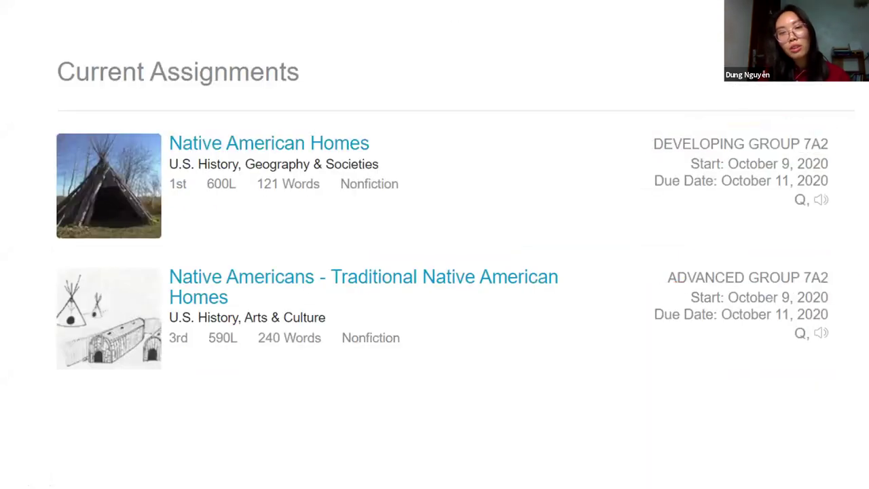
{"action": "key", "text": "Left"}
{"action": "key", "text": "Left"}
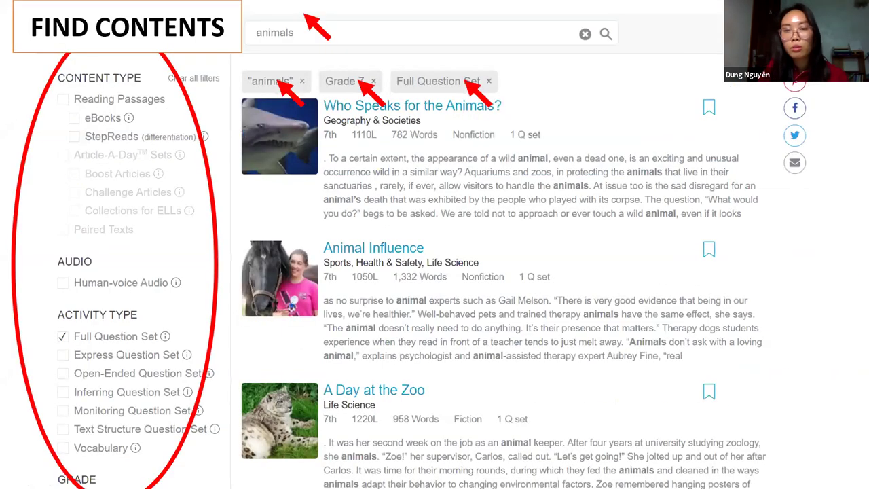
{"action": "key", "text": "Left"}
{"action": "key", "text": "Left"}
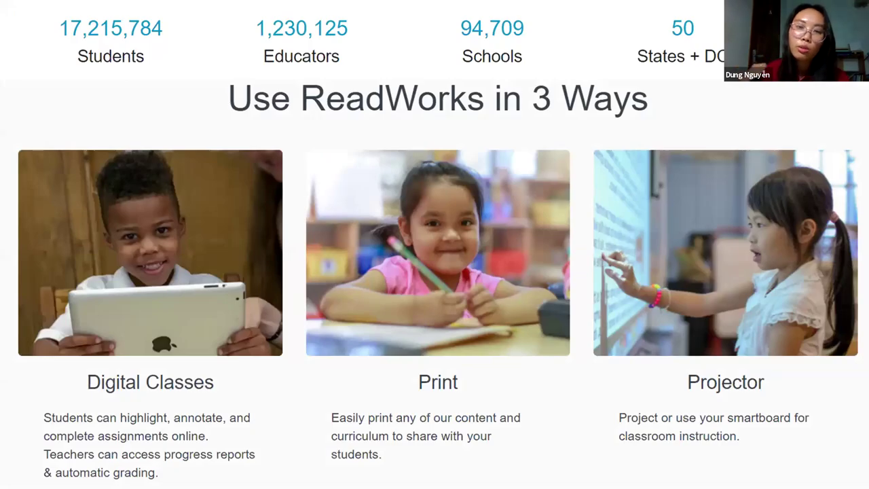
{"action": "key", "text": "Left"}
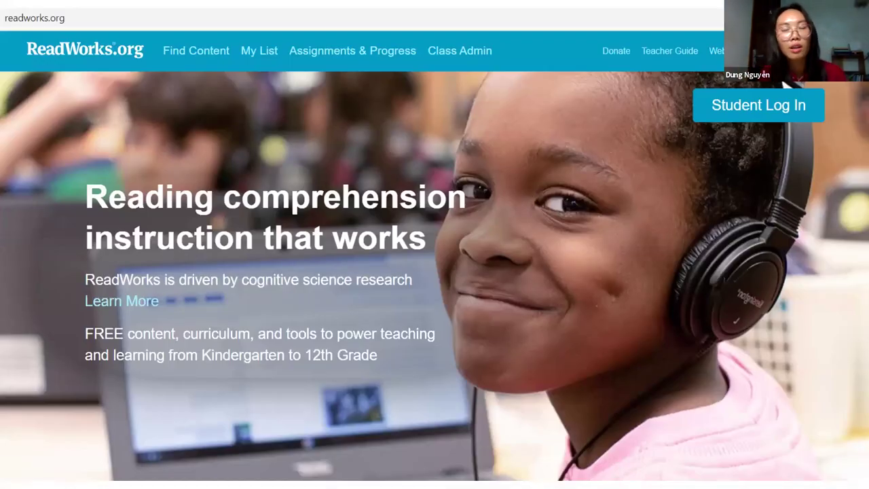
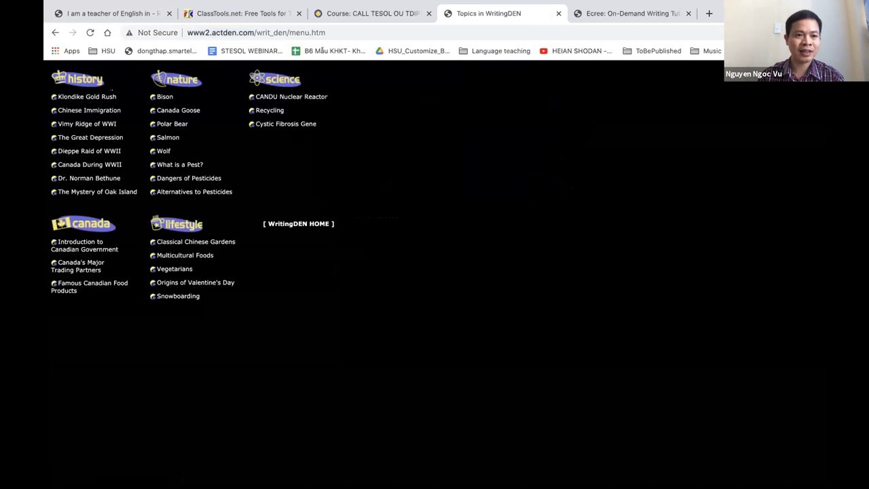
Return to the WritingDEN home page, look at its teacher's guide, and open the Tips-O-Matic writing tips.
{"action": "left_click", "coordinate": [53, 34]}
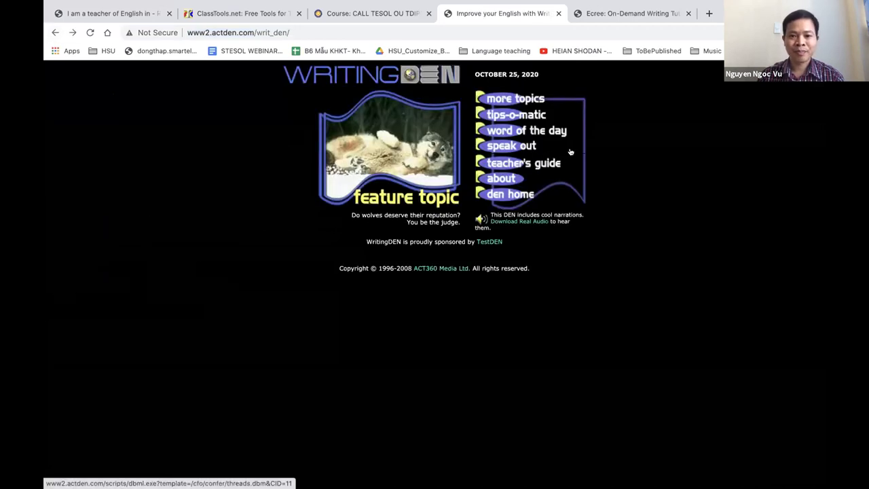
{"action": "left_click", "coordinate": [534, 164]}
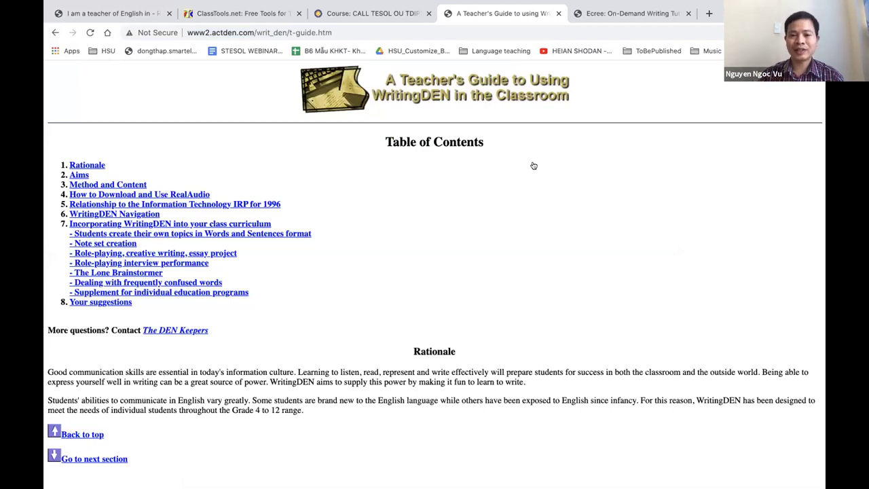
{"action": "left_click", "coordinate": [55, 32]}
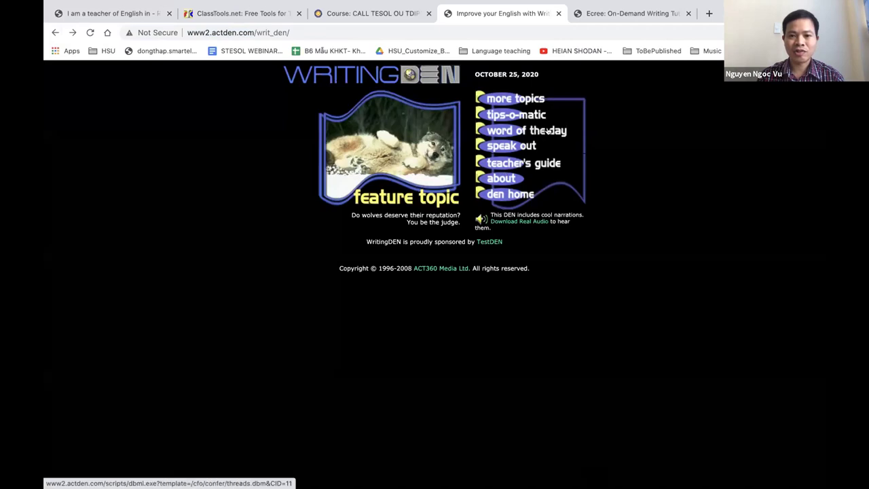
{"action": "left_click", "coordinate": [520, 115]}
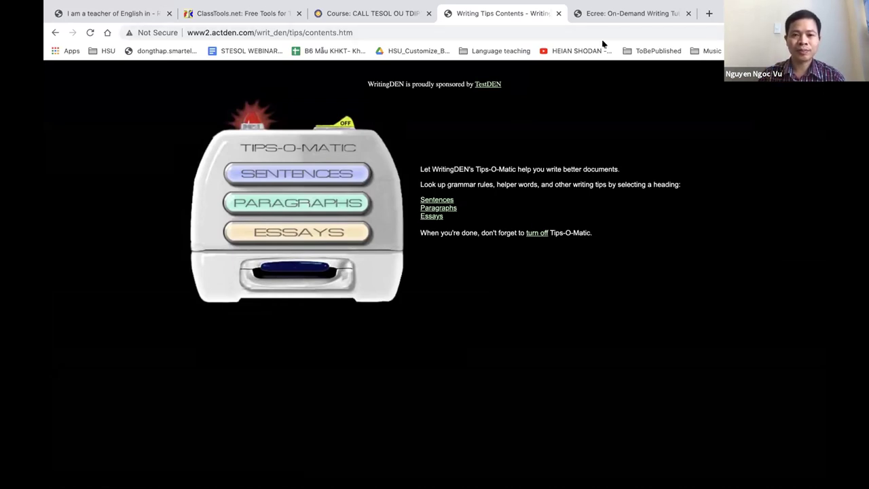
Switch to the Ecree site and examine its AI writing tutor description, highlighting real-time writing feedback and spelling and grammar support.
{"action": "left_click", "coordinate": [611, 14]}
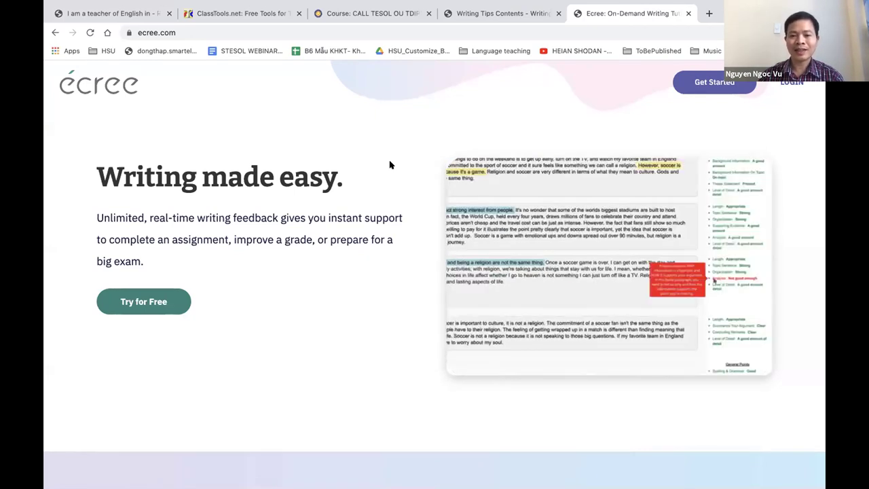
{"action": "scroll", "coordinate": [389, 164], "scroll_direction": "down", "scroll_amount": 5}
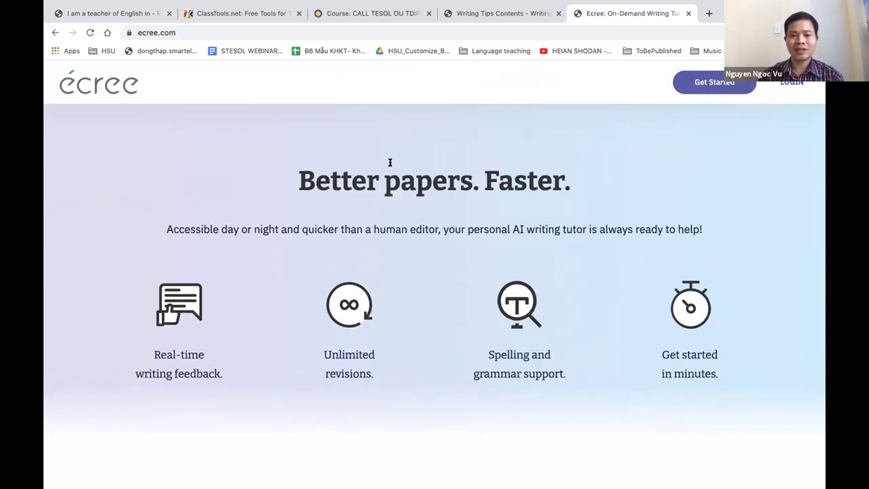
{"action": "left_click_drag", "start_coordinate": [442, 230], "coordinate": [631, 232]}
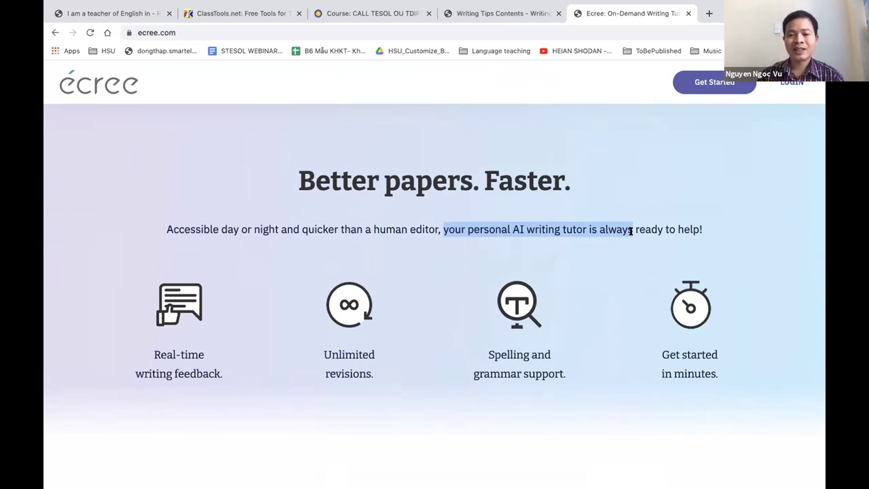
{"action": "scroll", "coordinate": [630, 231], "scroll_direction": "down", "scroll_amount": 1}
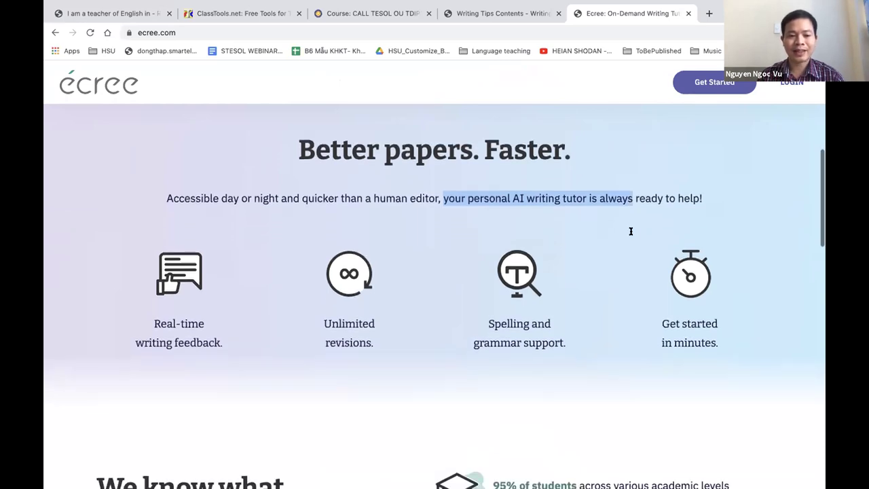
{"action": "scroll", "coordinate": [631, 235], "scroll_direction": "down", "scroll_amount": 2}
{"action": "left_click_drag", "start_coordinate": [152, 270], "coordinate": [221, 289]}
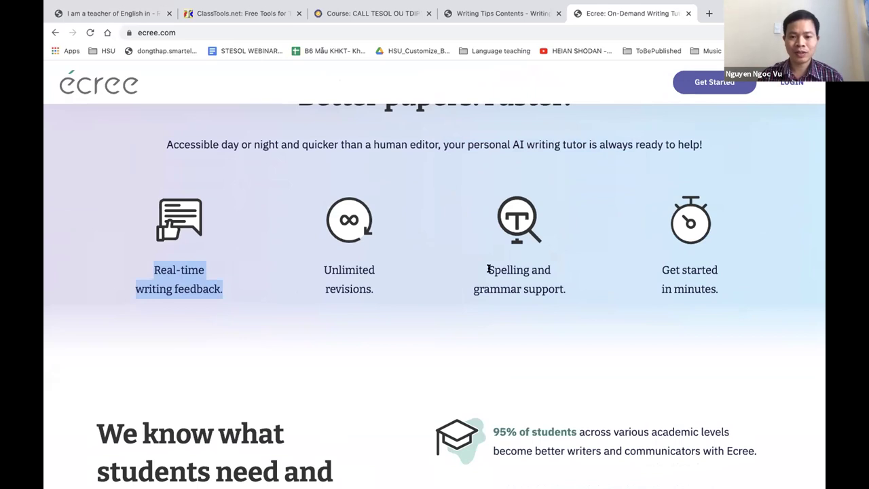
{"action": "left_click", "coordinate": [536, 273]}
{"action": "triple_click", "coordinate": [535, 272]}
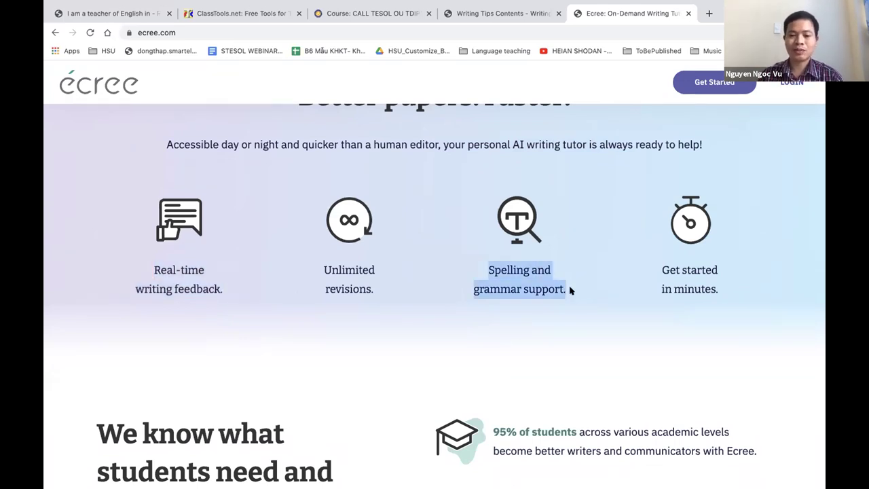
Look through the rest of the Ecree home page down to its footer, and return to the start of the page.
{"action": "scroll", "coordinate": [570, 290], "scroll_direction": "down", "scroll_amount": 10}
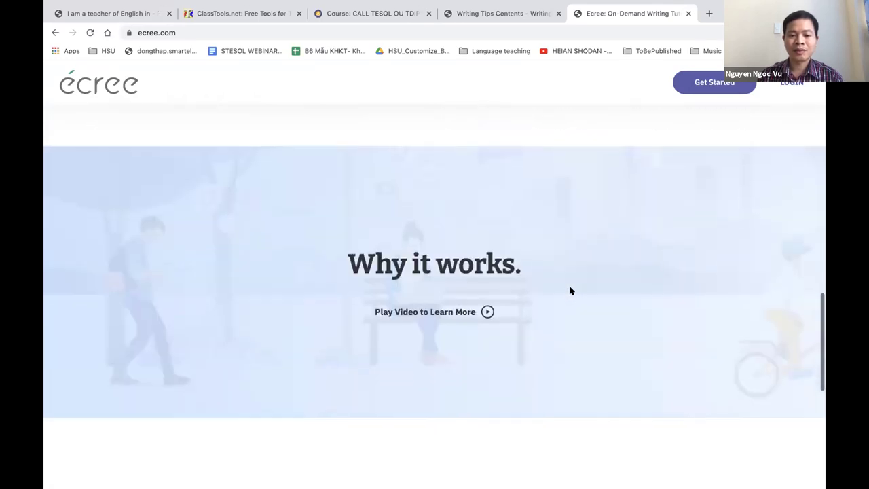
{"action": "scroll", "coordinate": [570, 291], "scroll_direction": "down", "scroll_amount": 5}
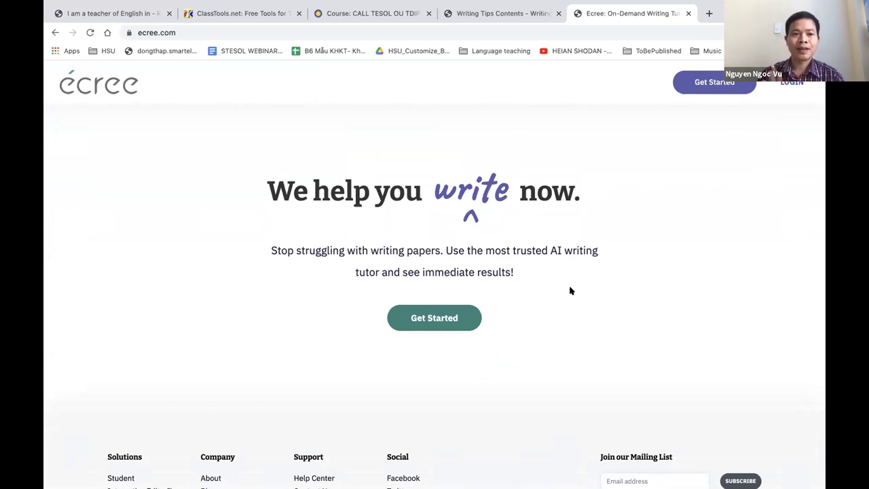
{"action": "scroll", "coordinate": [570, 291], "scroll_direction": "down", "scroll_amount": 2}
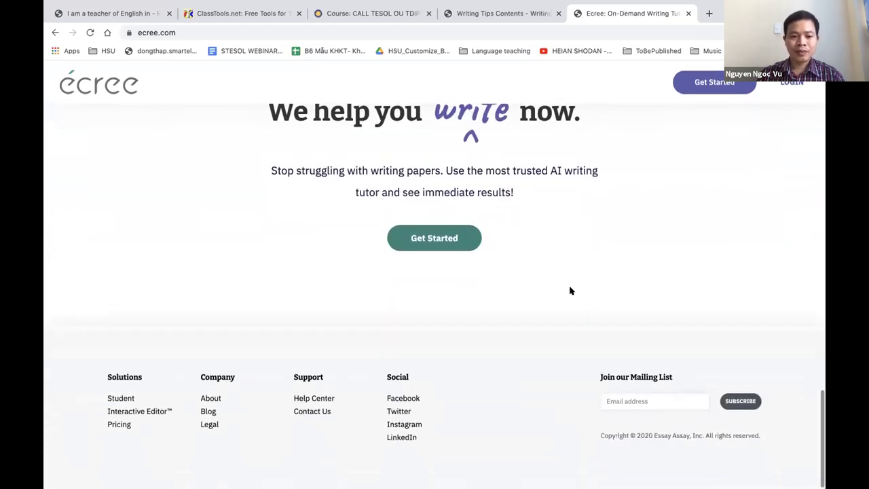
{"action": "scroll", "coordinate": [571, 291], "scroll_direction": "up", "scroll_amount": 10}
{"action": "scroll", "coordinate": [571, 291], "scroll_direction": "up", "scroll_amount": 3}
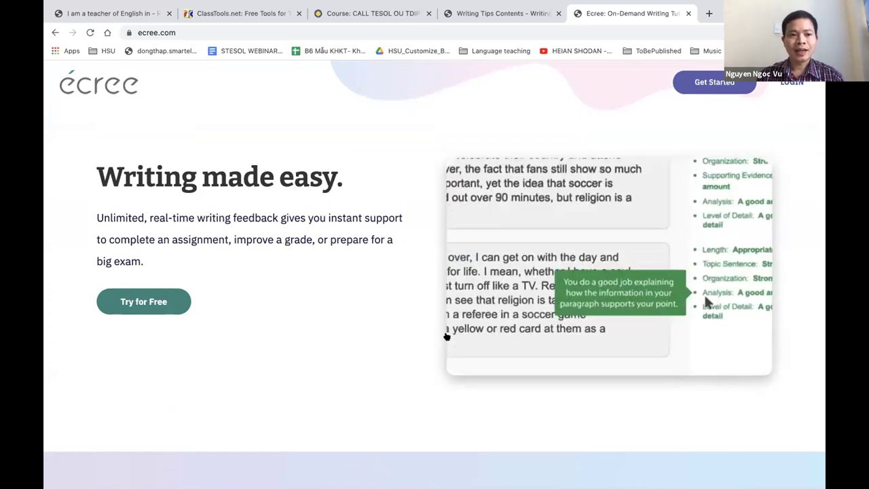
Switch to the Word document "EJER.Template V2_ The power of story" and show its window in full screen.
{"action": "key", "text": "ctrl+Up"}
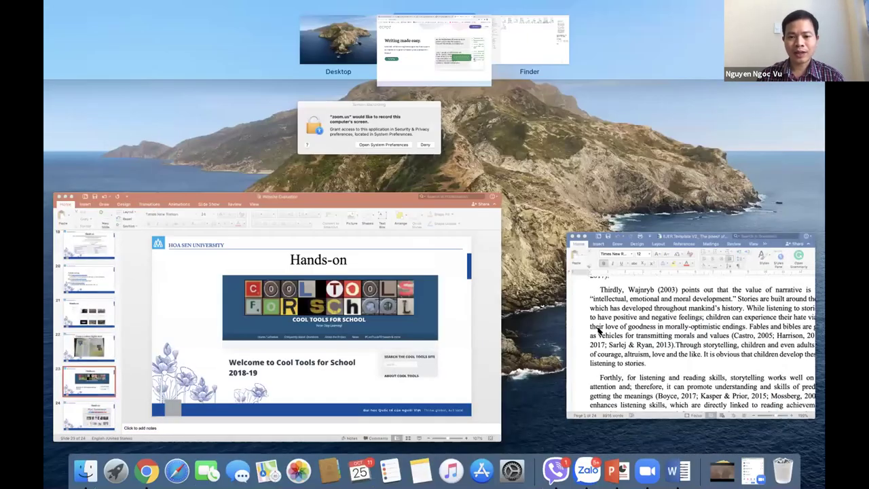
{"action": "left_click", "coordinate": [597, 330]}
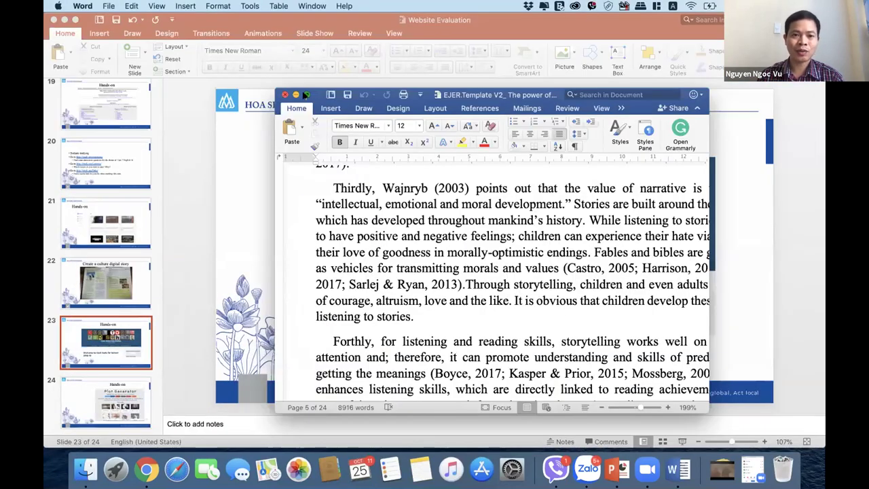
{"action": "left_click", "coordinate": [306, 95]}
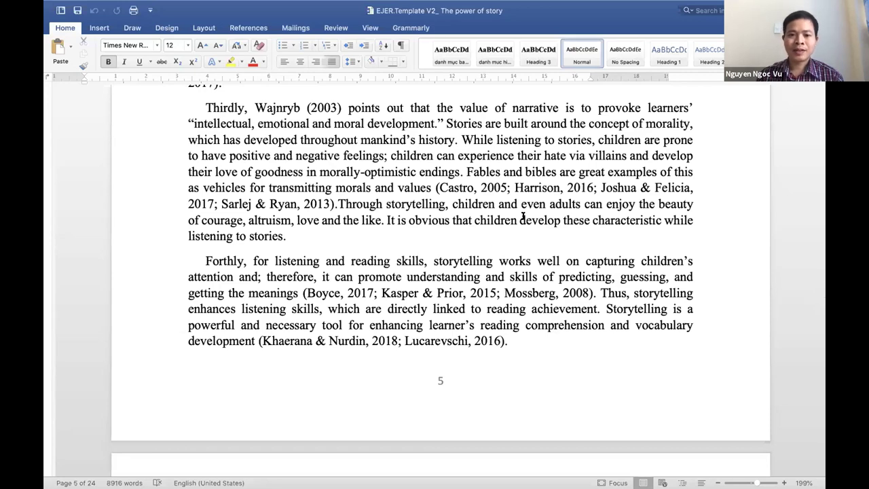
Open Grammarly to check the document, and look over the abstract on page 1 and the Introduction.
{"action": "scroll", "coordinate": [522, 217], "scroll_direction": "up", "scroll_amount": 15}
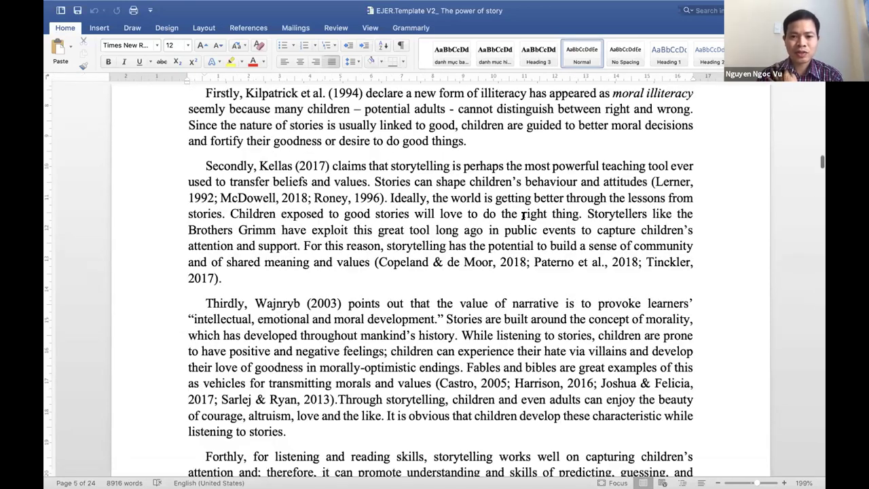
{"action": "scroll", "coordinate": [522, 217], "scroll_direction": "up", "scroll_amount": 15}
{"action": "scroll", "coordinate": [522, 217], "scroll_direction": "down", "scroll_amount": 5}
{"action": "scroll", "coordinate": [523, 217], "scroll_direction": "down", "scroll_amount": 5}
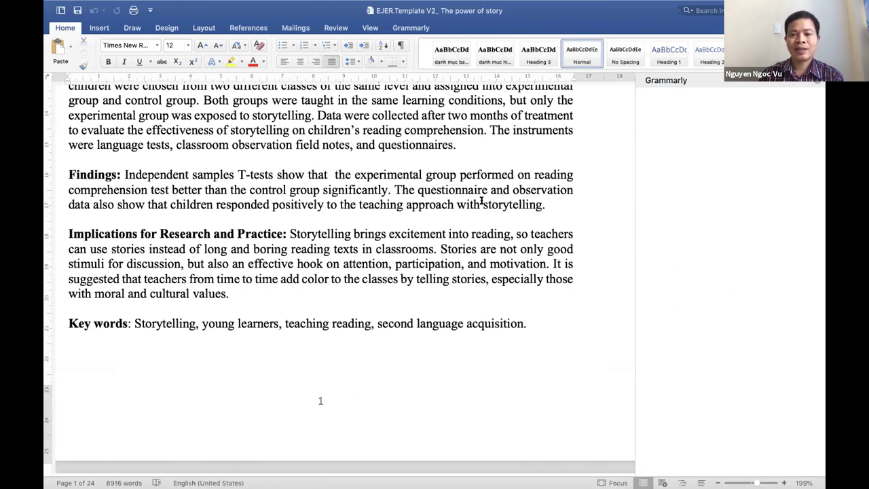
{"action": "scroll", "coordinate": [481, 201], "scroll_direction": "down", "scroll_amount": 3}
{"action": "scroll", "coordinate": [482, 201], "scroll_direction": "up", "scroll_amount": 5}
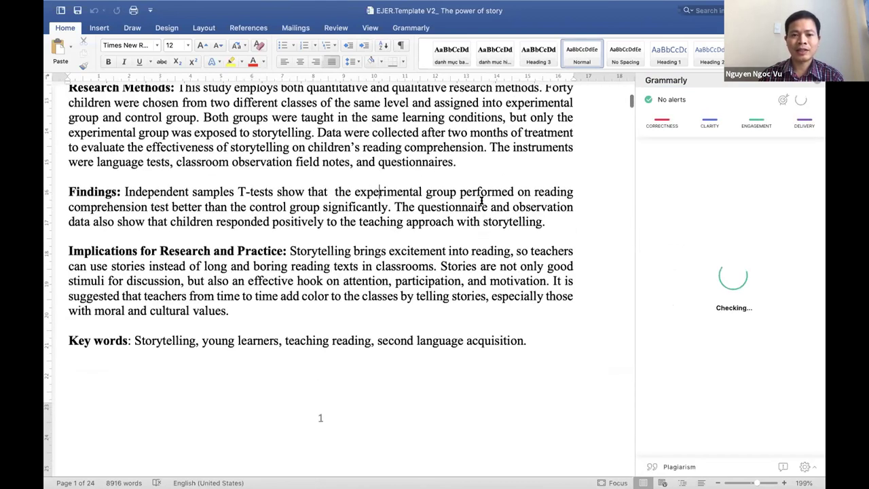
{"action": "scroll", "coordinate": [482, 201], "scroll_direction": "down", "scroll_amount": 5}
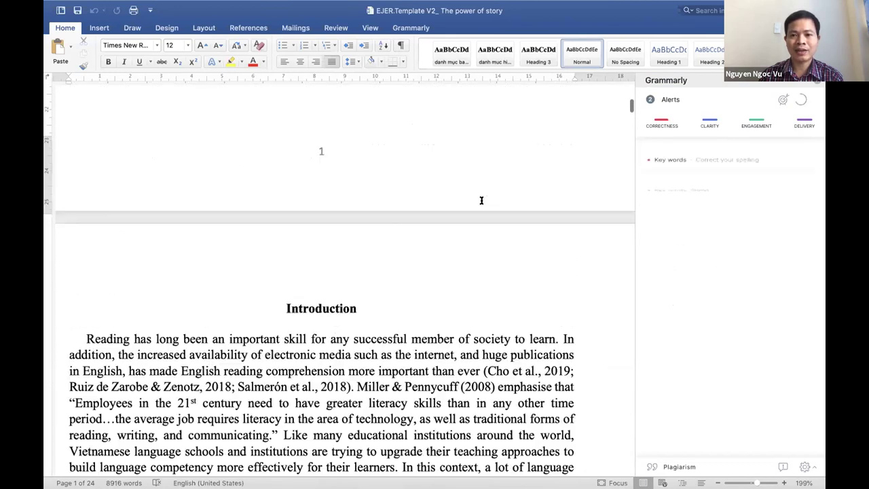
{"action": "scroll", "coordinate": [481, 200], "scroll_direction": "down", "scroll_amount": 5}
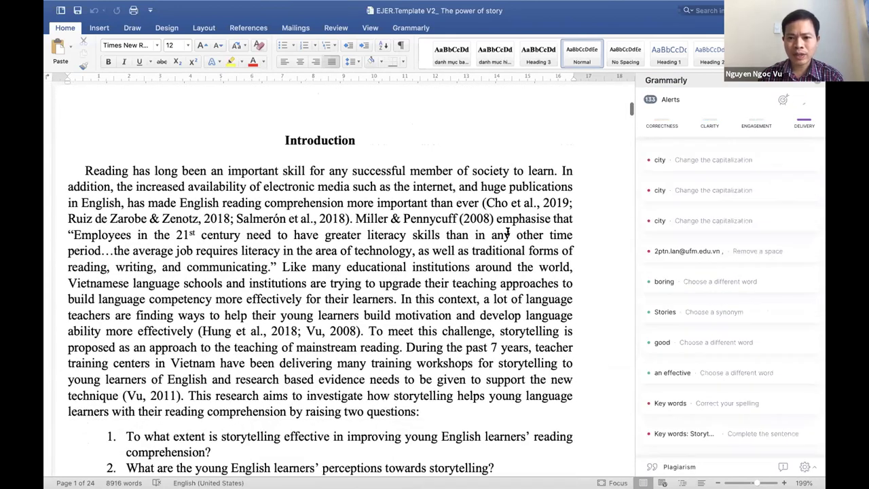
Accept Grammarly's capitalization correction from "city" to "City" in the HCMC University of Economics address.
{"action": "scroll", "coordinate": [686, 217], "scroll_direction": "down", "scroll_amount": 3}
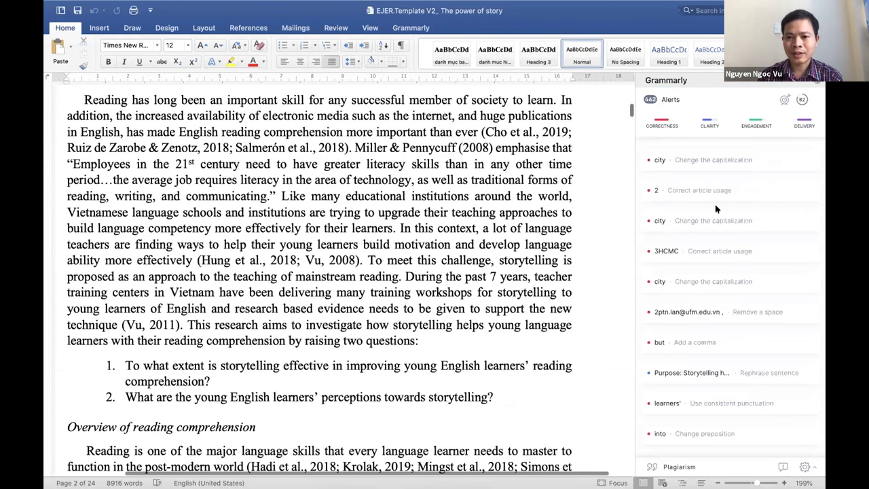
{"action": "scroll", "coordinate": [696, 210], "scroll_direction": "down", "scroll_amount": 4}
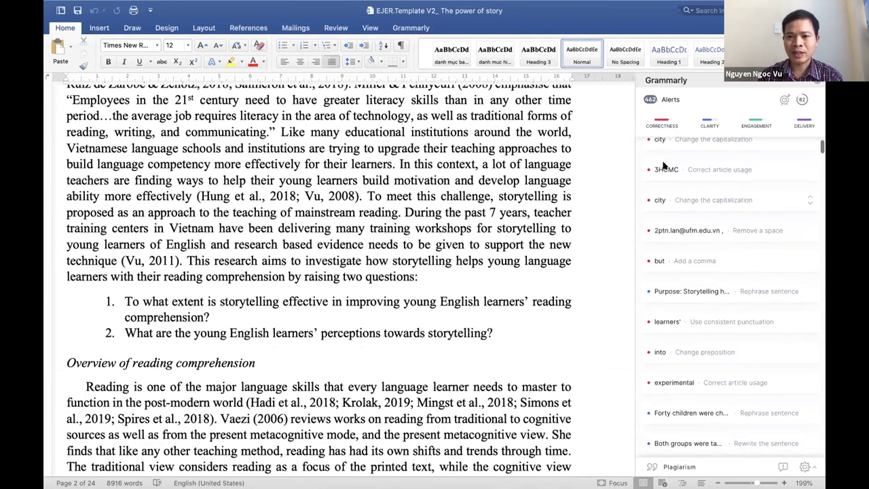
{"action": "left_click", "coordinate": [692, 201]}
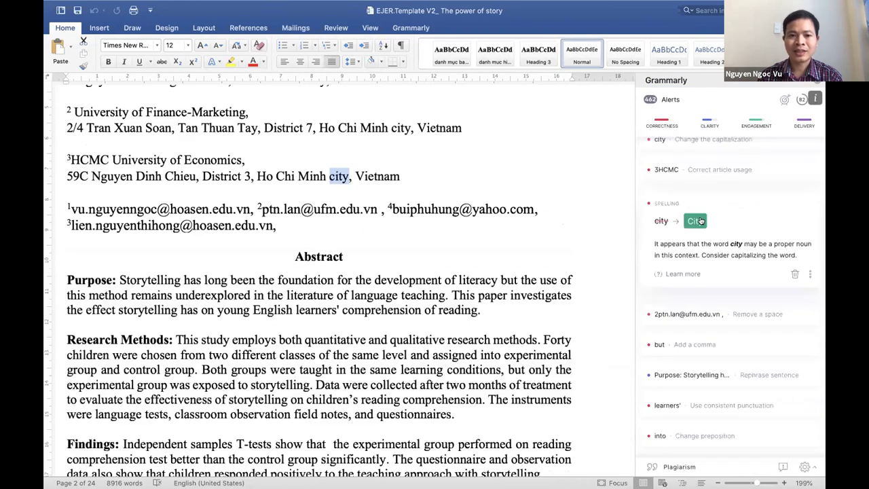
{"action": "left_click", "coordinate": [699, 223]}
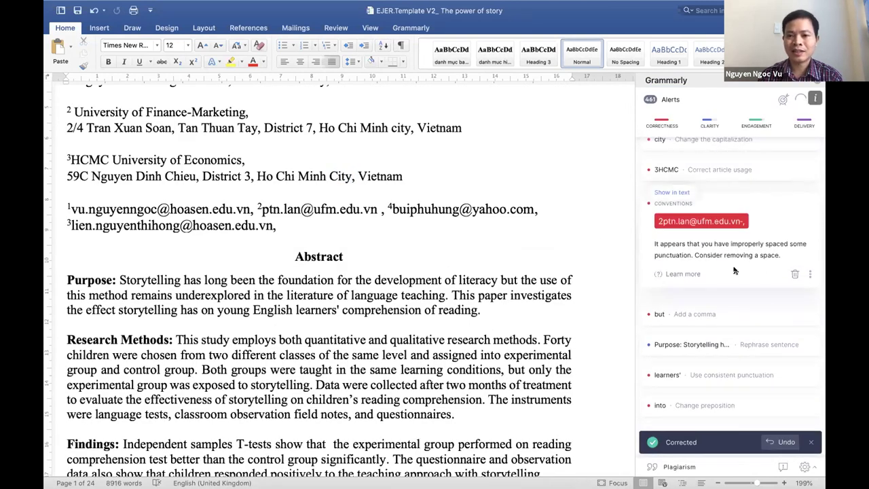
Look through the remaining Grammarly alerts, including the unnecessary-comma alert for "discussion," in the abstract.
{"action": "scroll", "coordinate": [734, 270], "scroll_direction": "down", "scroll_amount": 10}
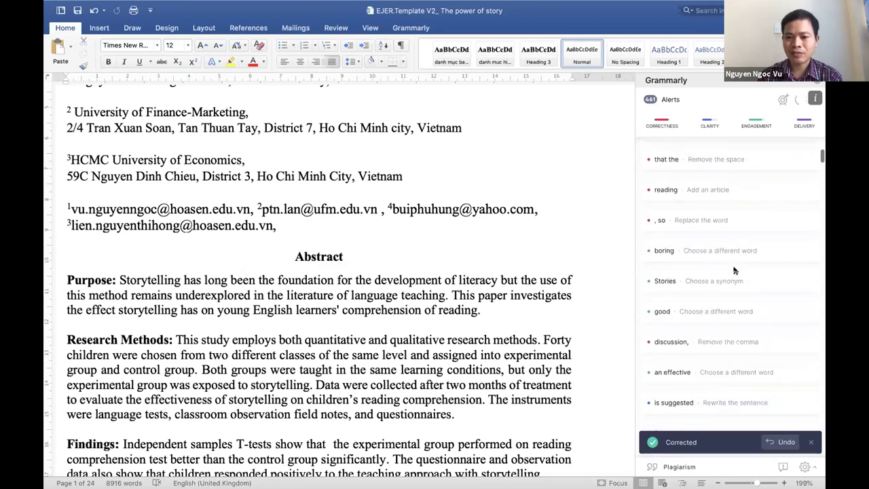
{"action": "scroll", "coordinate": [733, 270], "scroll_direction": "down", "scroll_amount": 2}
{"action": "left_click", "coordinate": [702, 275]}
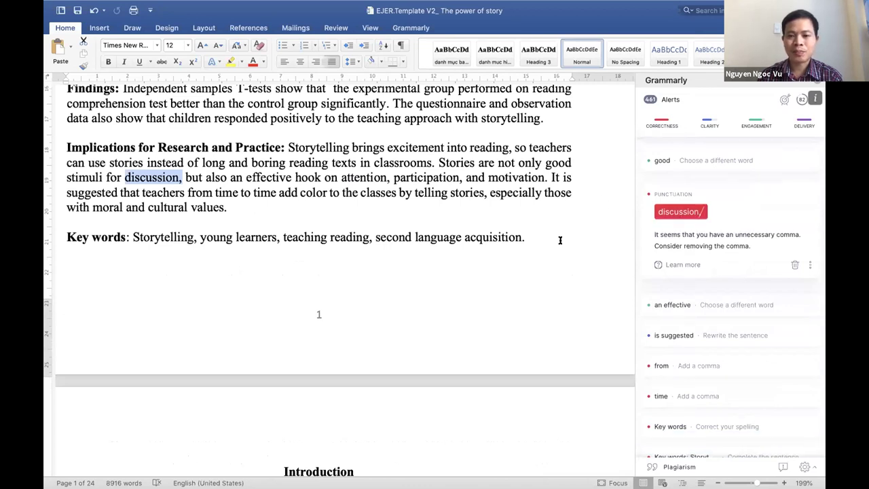
{"action": "scroll", "coordinate": [706, 279], "scroll_direction": "down", "scroll_amount": 10}
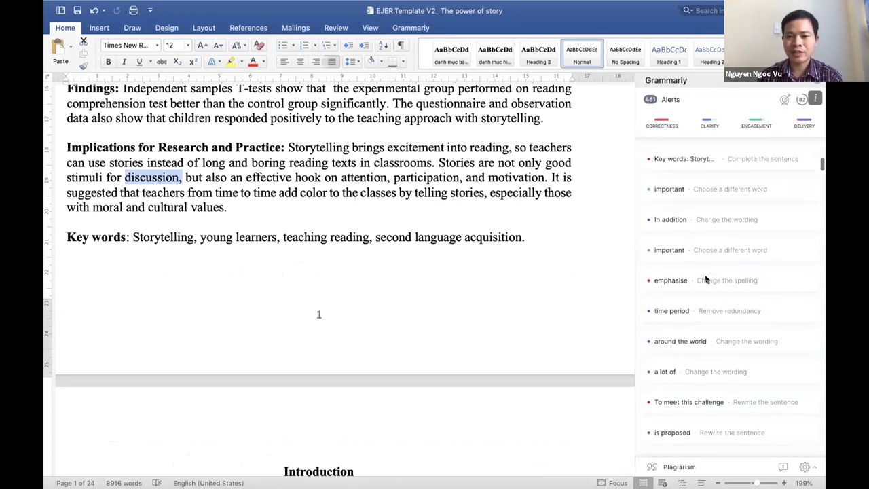
{"action": "scroll", "coordinate": [706, 279], "scroll_direction": "down", "scroll_amount": 10}
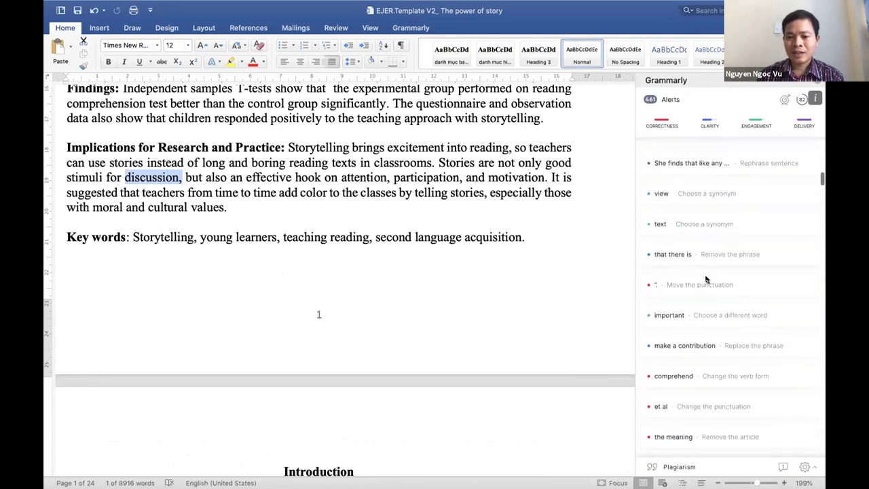
Show only Grammarly's Clarity alerts and look through the rewording and rephrasing suggestions.
{"action": "left_click", "coordinate": [710, 126]}
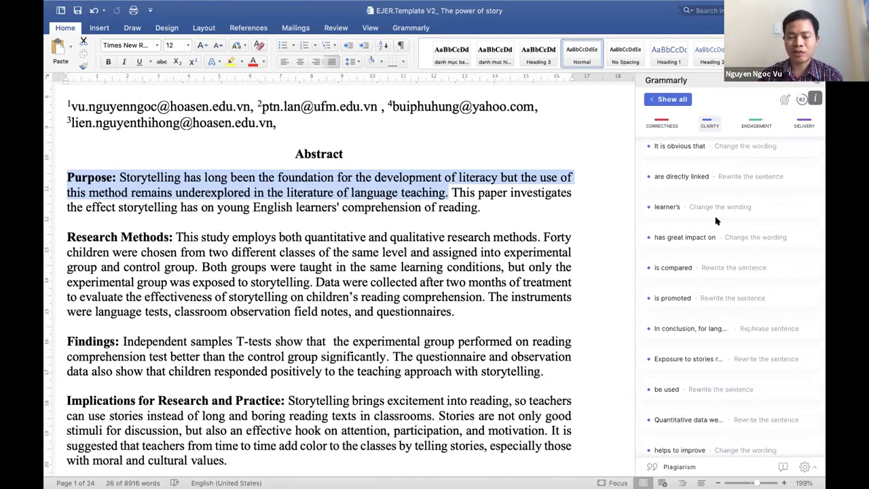
{"action": "scroll", "coordinate": [716, 220], "scroll_direction": "down", "scroll_amount": 15}
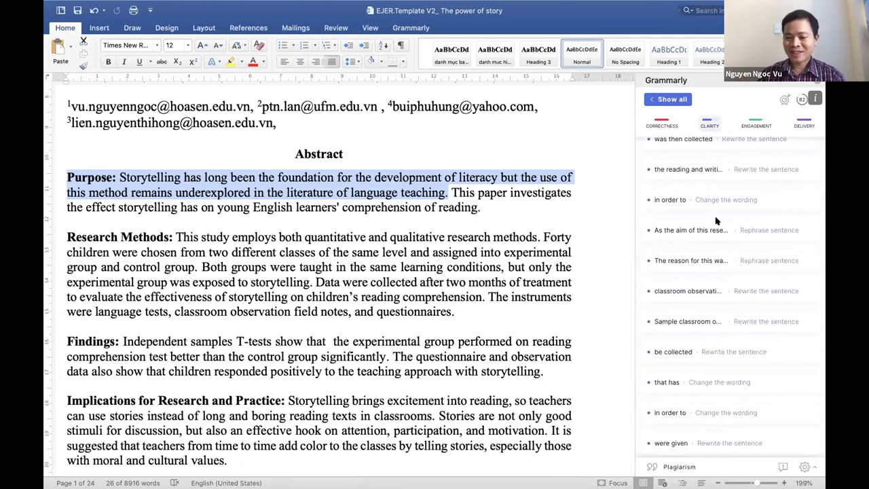
{"action": "scroll", "coordinate": [715, 221], "scroll_direction": "down", "scroll_amount": 12}
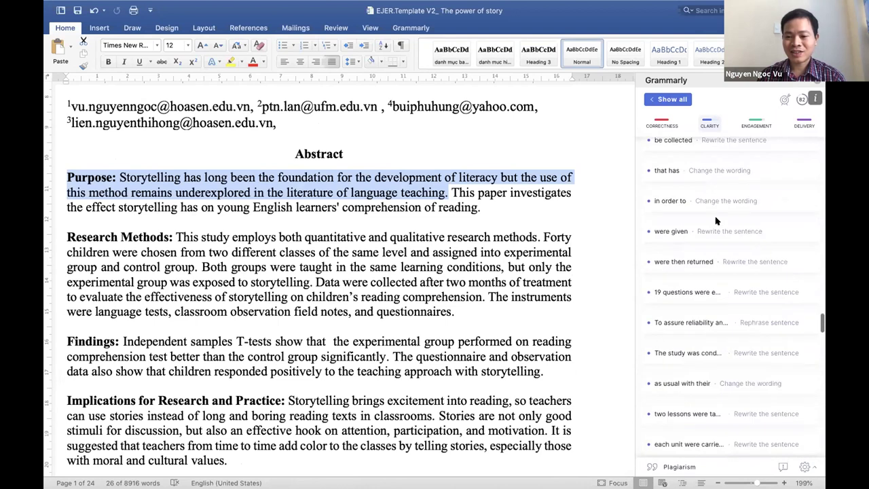
{"action": "scroll", "coordinate": [715, 220], "scroll_direction": "down", "scroll_amount": 10}
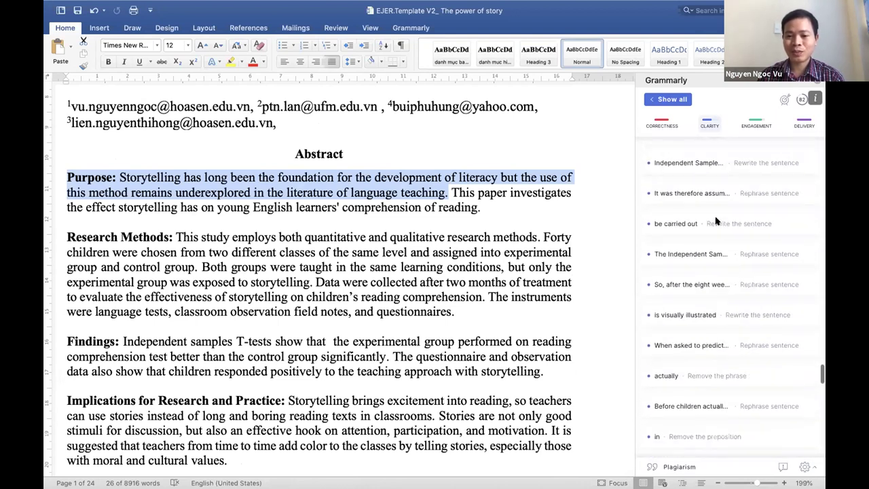
{"action": "scroll", "coordinate": [716, 221], "scroll_direction": "down", "scroll_amount": 5}
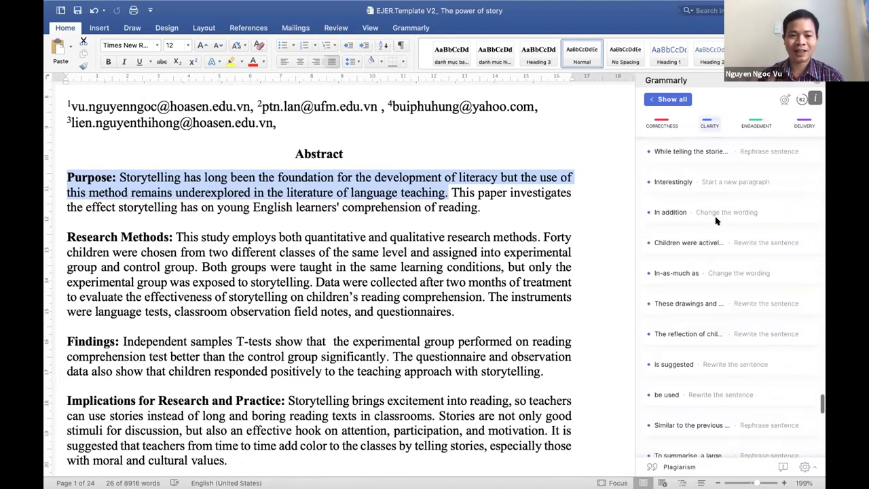
{"action": "scroll", "coordinate": [715, 220], "scroll_direction": "down", "scroll_amount": 10}
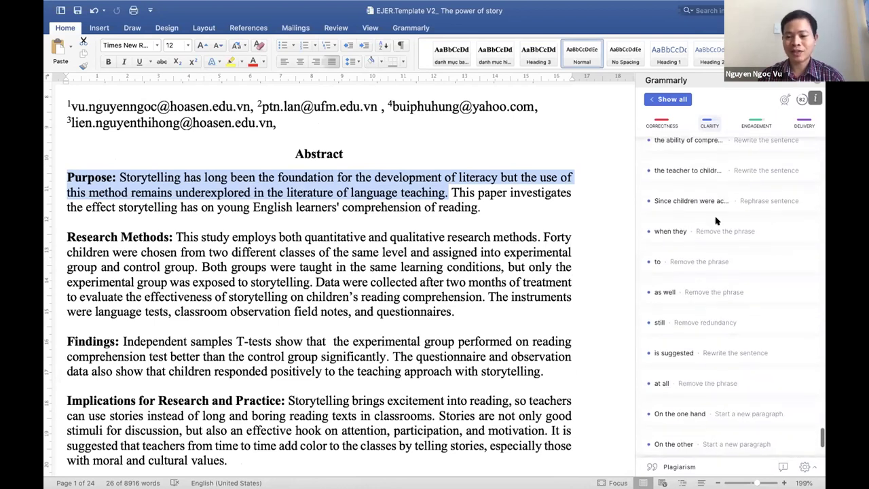
Show only Grammarly's Engagement alerts and look through the synonym and word-choice suggestions.
{"action": "left_click", "coordinate": [756, 120]}
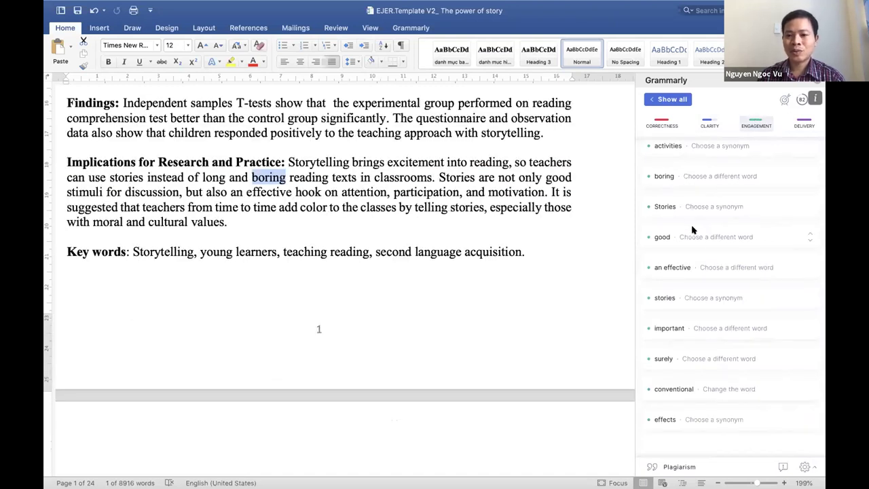
{"action": "scroll", "coordinate": [693, 230], "scroll_direction": "down", "scroll_amount": 10}
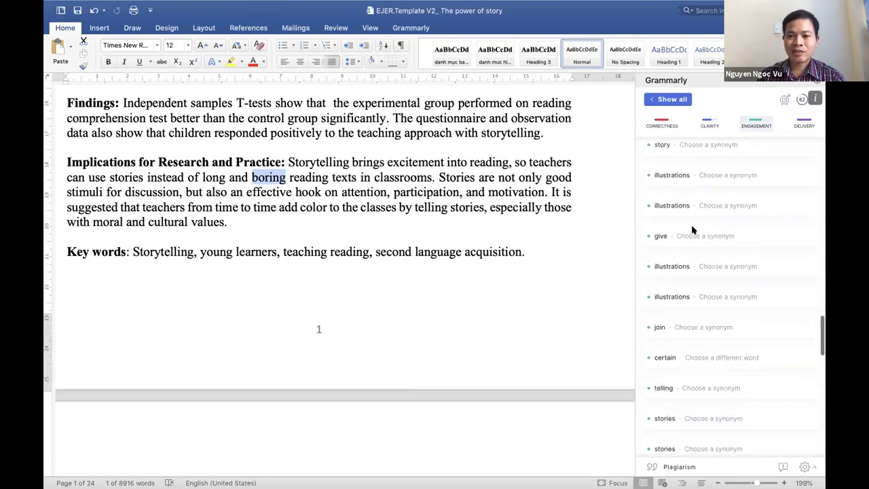
{"action": "scroll", "coordinate": [692, 230], "scroll_direction": "up", "scroll_amount": 5}
{"action": "scroll", "coordinate": [692, 230], "scroll_direction": "up", "scroll_amount": 1}
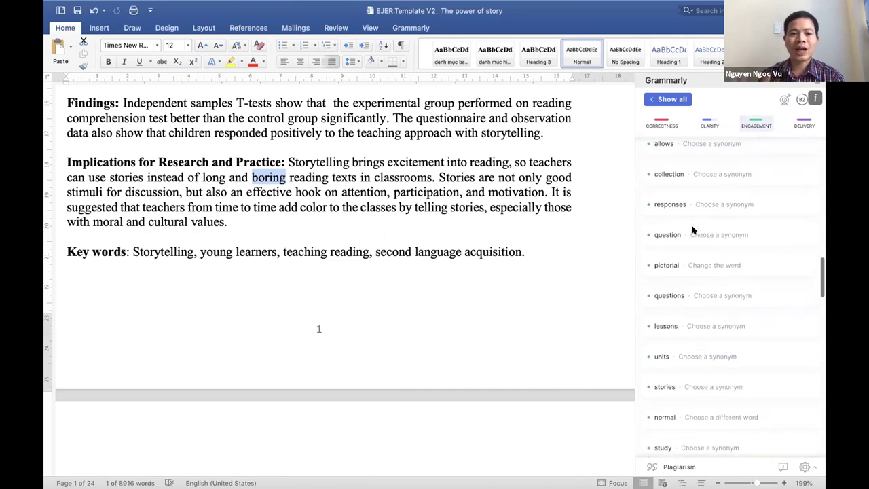
{"action": "scroll", "coordinate": [692, 230], "scroll_direction": "down", "scroll_amount": 5}
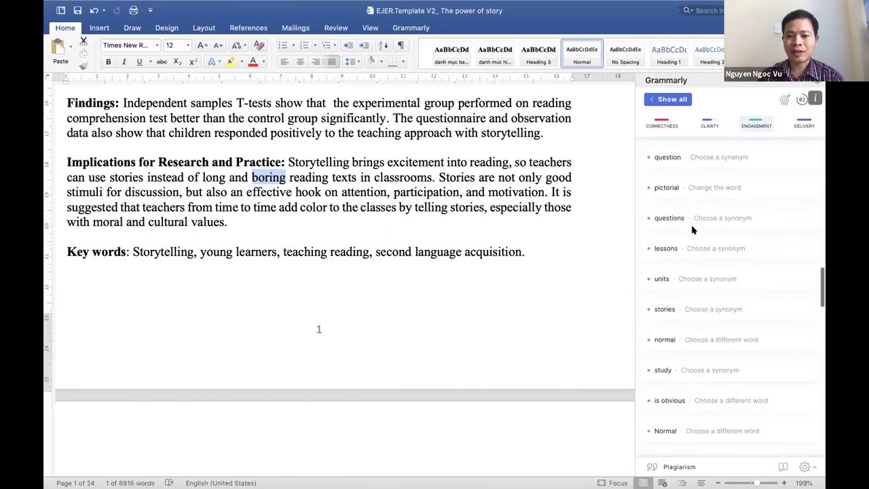
Check the synonyms suggested for "units", and replace "study" with "investigation" in the Data Analysis section.
{"action": "left_click", "coordinate": [684, 215]}
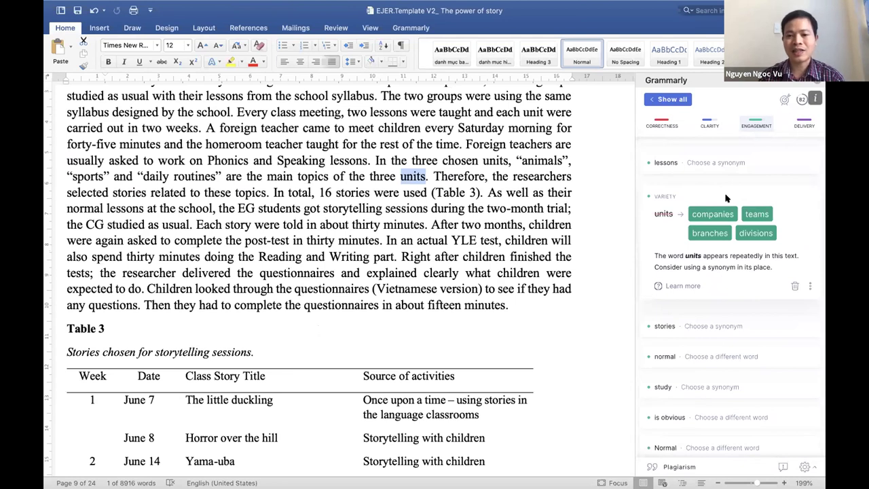
{"action": "left_click", "coordinate": [726, 198]}
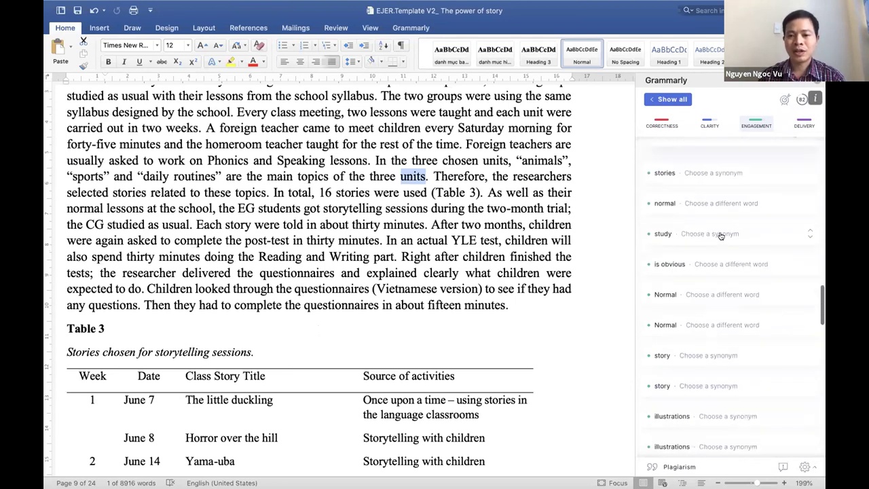
{"action": "left_click", "coordinate": [715, 236]}
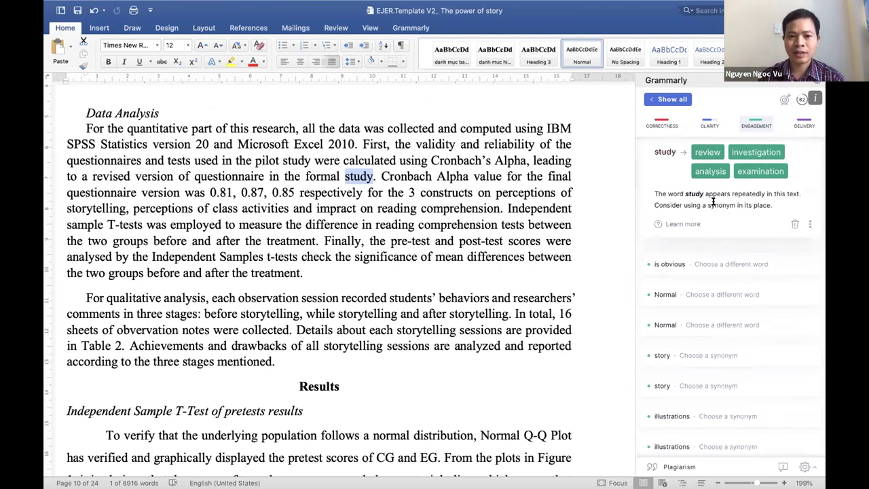
{"action": "left_click", "coordinate": [755, 156]}
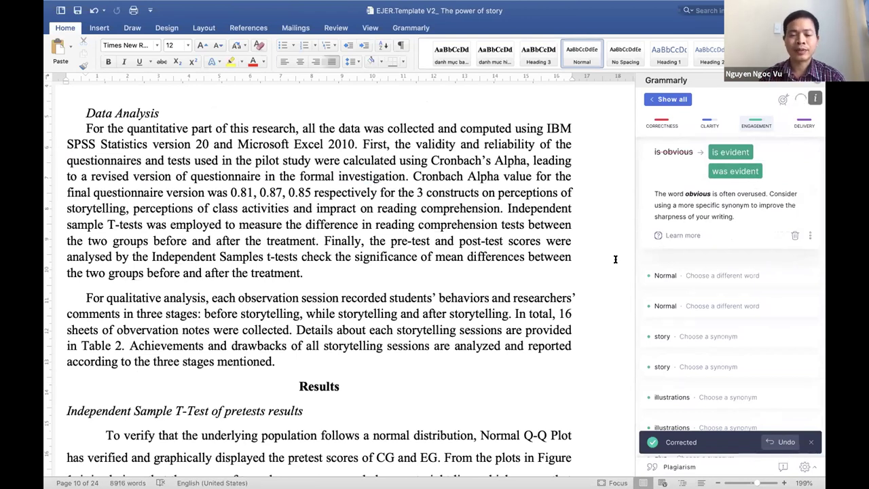
Switch to Google Chrome, load plot-generator.org.uk in place of the ClassTools page, and accept its privacy notice.
{"action": "key", "text": "ctrl+Up"}
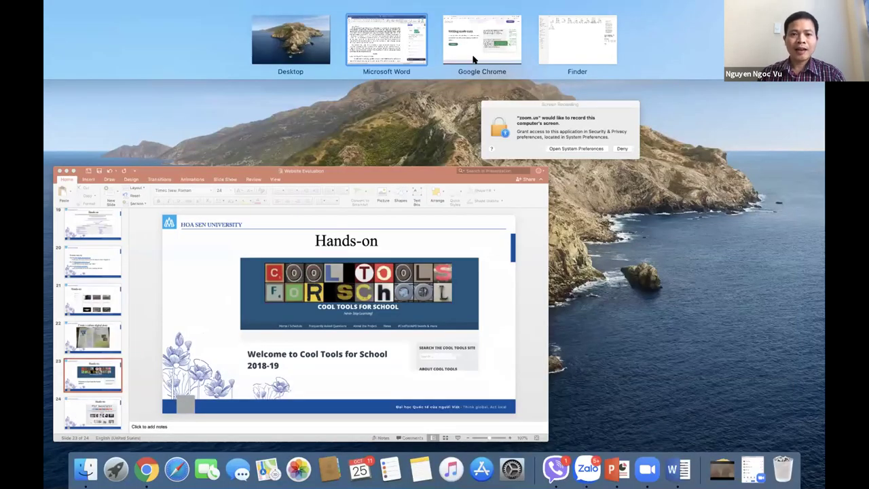
{"action": "left_click", "coordinate": [474, 60]}
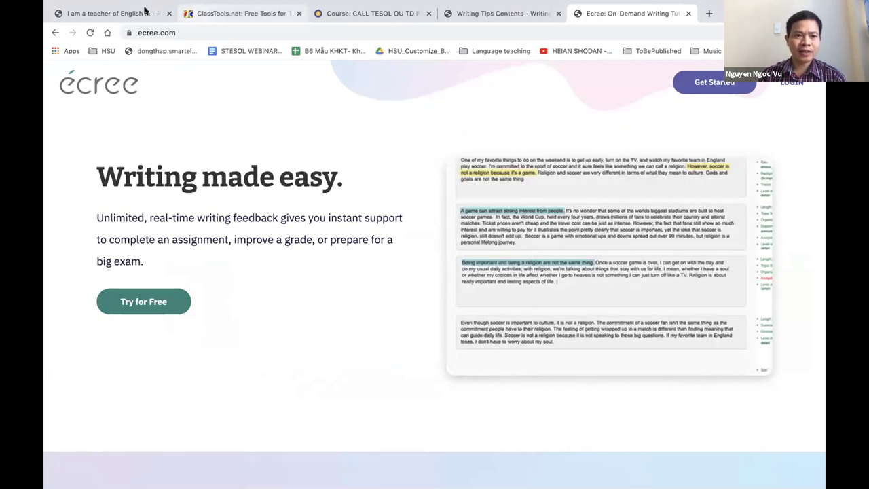
{"action": "left_click", "coordinate": [204, 13]}
{"action": "left_click", "coordinate": [145, 13]}
{"action": "left_click", "coordinate": [202, 14]}
{"action": "left_click", "coordinate": [197, 32]}
{"action": "type", "text": "plot-generator.org.uk"}
{"action": "key", "text": "Return"}
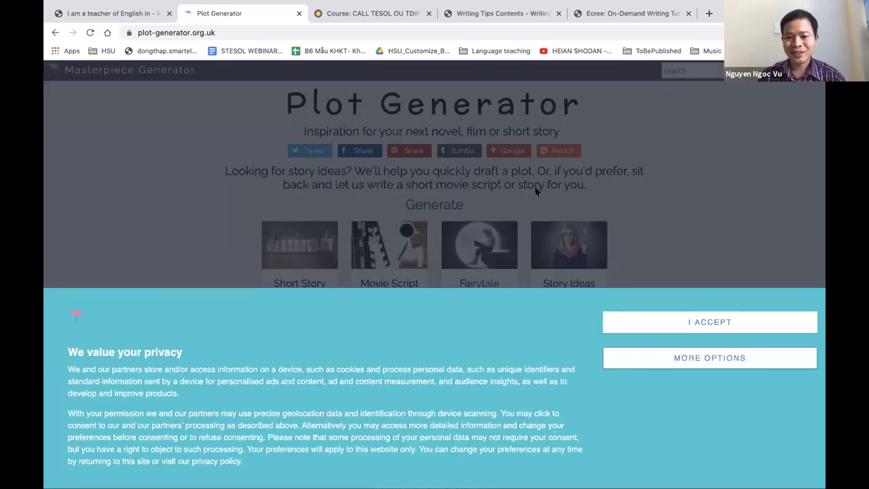
{"action": "left_click", "coordinate": [679, 323]}
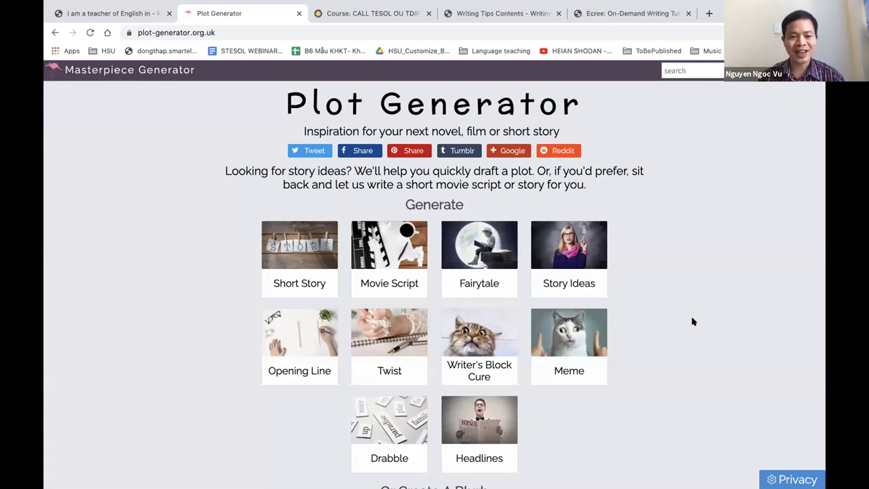
Look through the Plot Generator home page's story, blurb and other generators, and return to the Generate section.
{"action": "scroll", "coordinate": [693, 321], "scroll_direction": "down", "scroll_amount": 4}
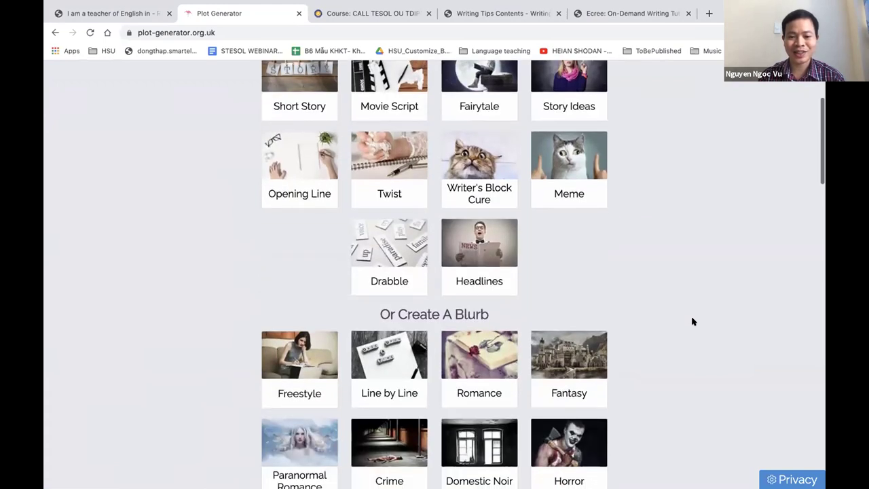
{"action": "scroll", "coordinate": [693, 321], "scroll_direction": "down", "scroll_amount": 2}
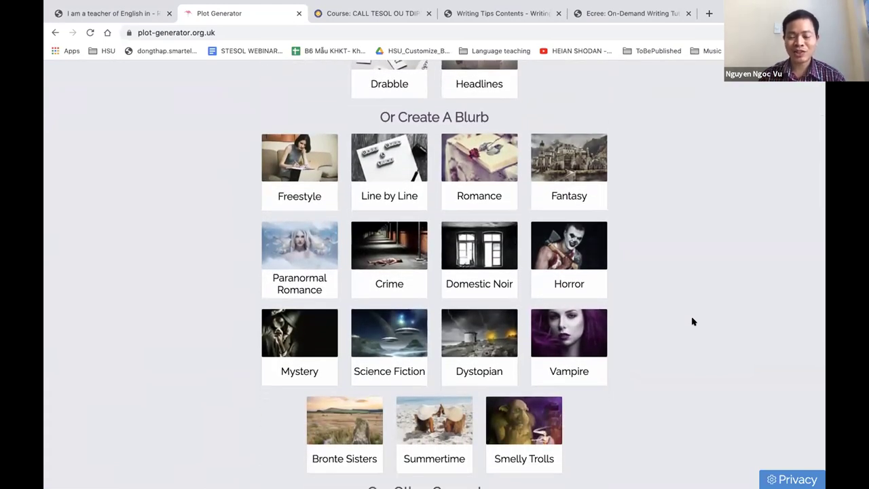
{"action": "scroll", "coordinate": [694, 321], "scroll_direction": "down", "scroll_amount": 5}
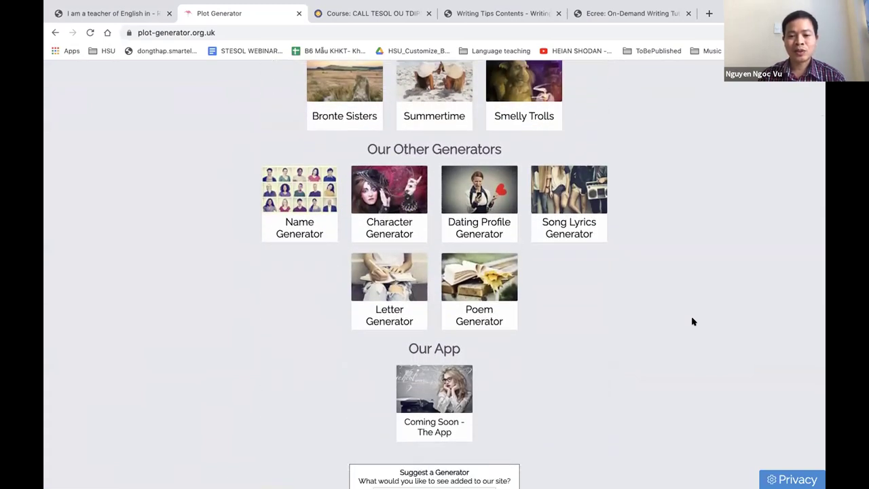
{"action": "scroll", "coordinate": [694, 322], "scroll_direction": "up", "scroll_amount": 5}
{"action": "scroll", "coordinate": [693, 321], "scroll_direction": "up", "scroll_amount": 5}
{"action": "scroll", "coordinate": [690, 319], "scroll_direction": "up", "scroll_amount": 1}
{"action": "scroll", "coordinate": [691, 320], "scroll_direction": "down", "scroll_amount": 1}
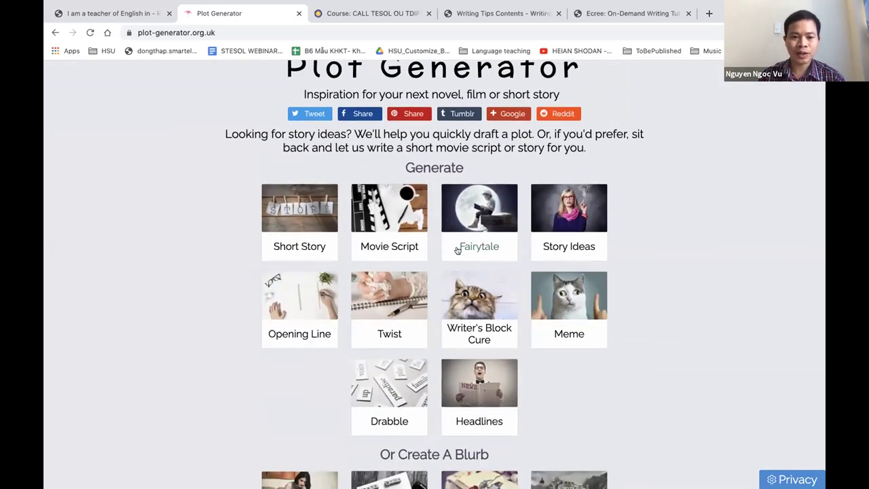
Open the Short Story generator and check the available Title options, keeping "Name after the protagonist".
{"action": "left_click", "coordinate": [296, 229]}
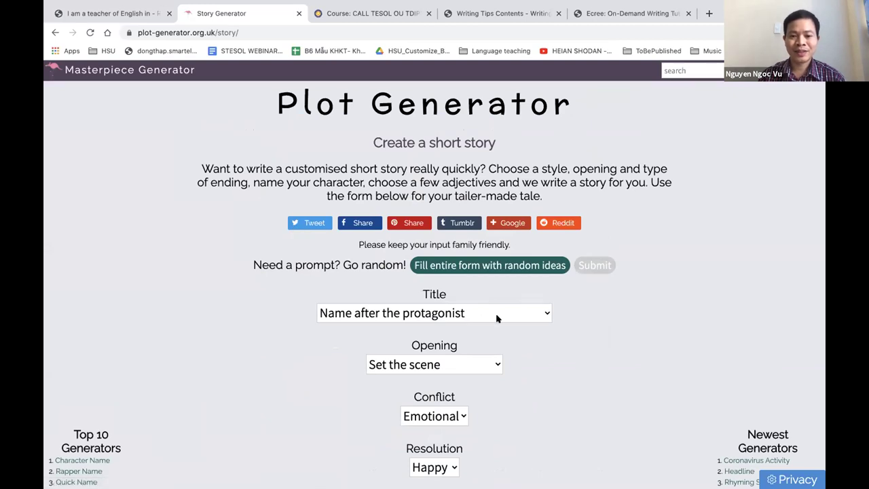
{"action": "scroll", "coordinate": [496, 319], "scroll_direction": "down", "scroll_amount": 1}
{"action": "left_click", "coordinate": [463, 238]}
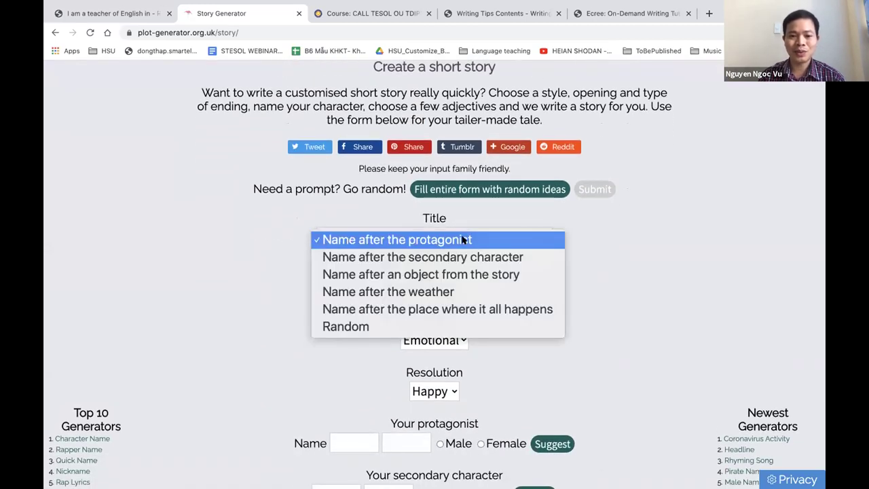
{"action": "left_click", "coordinate": [614, 295]}
{"action": "scroll", "coordinate": [480, 221], "scroll_direction": "down", "scroll_amount": 2}
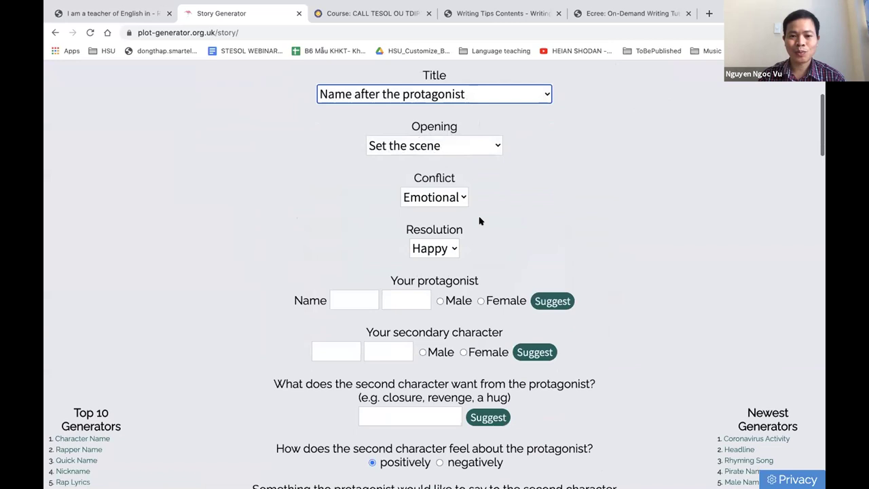
Check the Conflict and Resolution options of the short story form, and look over its character and place fields.
{"action": "left_click", "coordinate": [446, 199]}
{"action": "left_click", "coordinate": [503, 204]}
{"action": "left_click", "coordinate": [440, 249]}
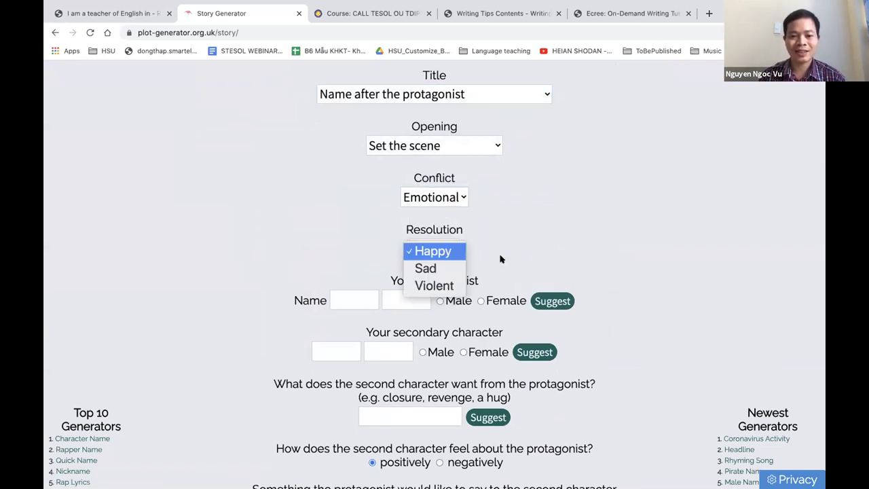
{"action": "left_click", "coordinate": [516, 252]}
{"action": "scroll", "coordinate": [516, 252], "scroll_direction": "down", "scroll_amount": 3}
{"action": "scroll", "coordinate": [509, 252], "scroll_direction": "down", "scroll_amount": 6}
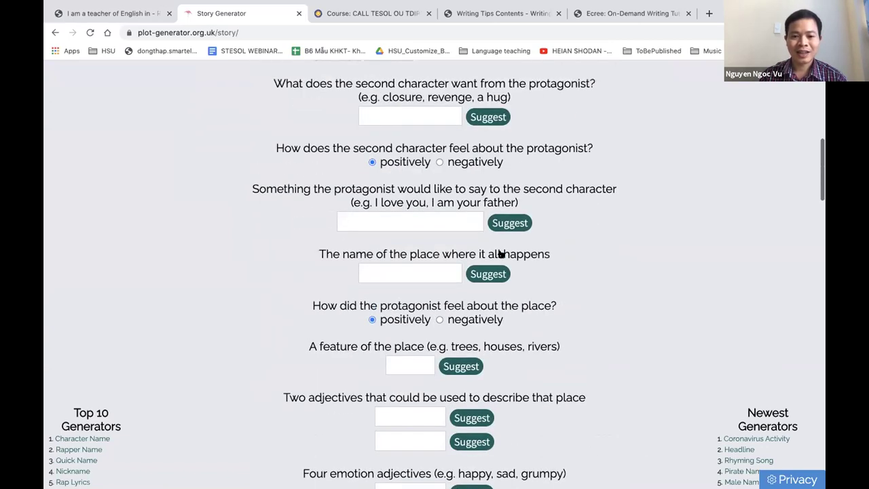
Fill story form fields with suggestions: "I love you" as the protagonist's line, "Cape Town" as place, "hills" as feature, "relaxed" as first emotion.
{"action": "scroll", "coordinate": [468, 251], "scroll_direction": "up", "scroll_amount": 1}
{"action": "left_click", "coordinate": [449, 254]}
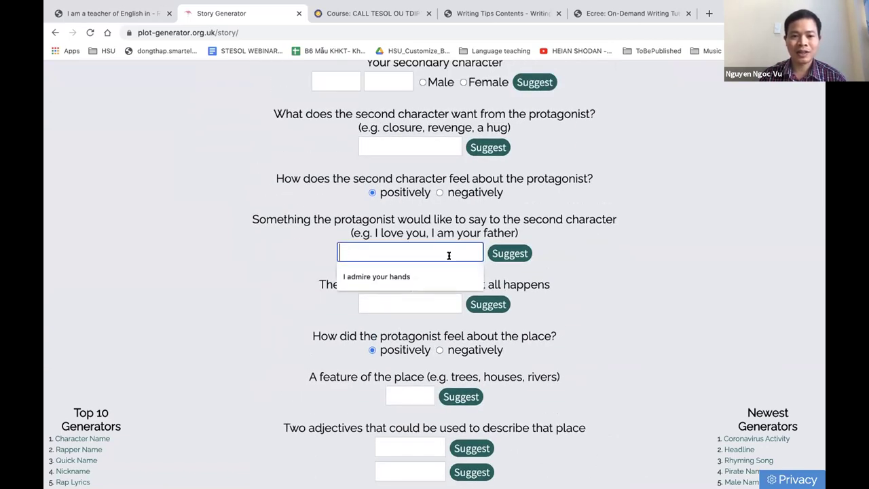
{"action": "left_click", "coordinate": [507, 260]}
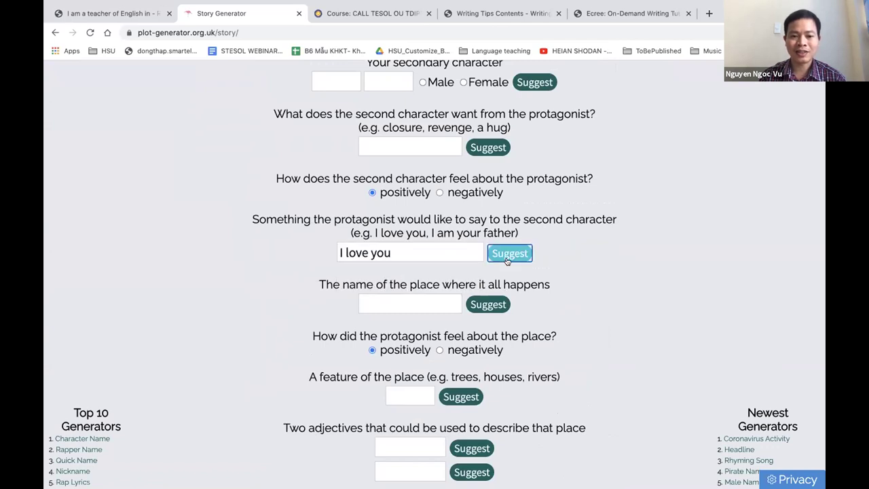
{"action": "left_click", "coordinate": [488, 305]}
{"action": "left_click", "coordinate": [459, 397]}
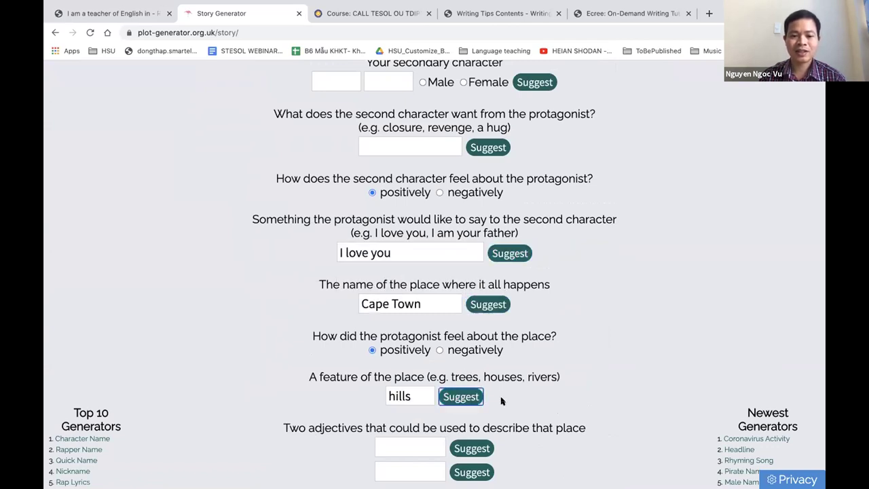
{"action": "scroll", "coordinate": [500, 398], "scroll_direction": "down", "scroll_amount": 3}
{"action": "left_click", "coordinate": [469, 336]}
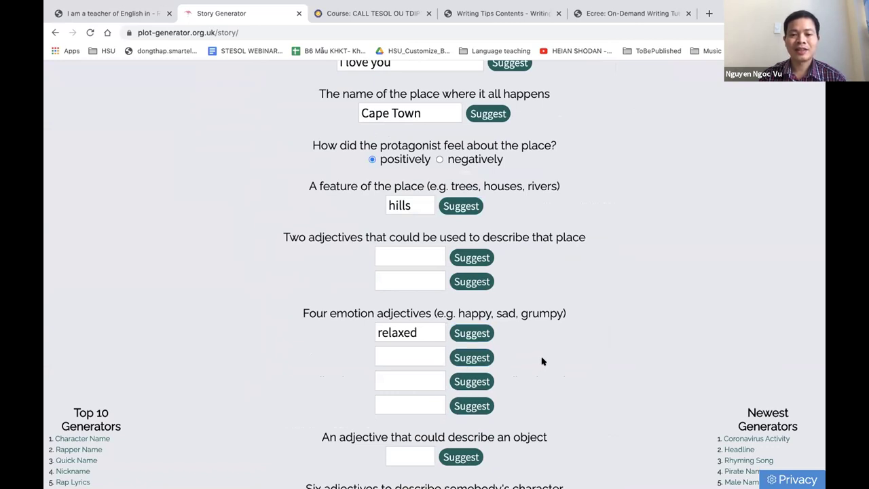
Fill the entire short story form with random ideas and submit it to generate the story.
{"action": "scroll", "coordinate": [541, 359], "scroll_direction": "up", "scroll_amount": 15}
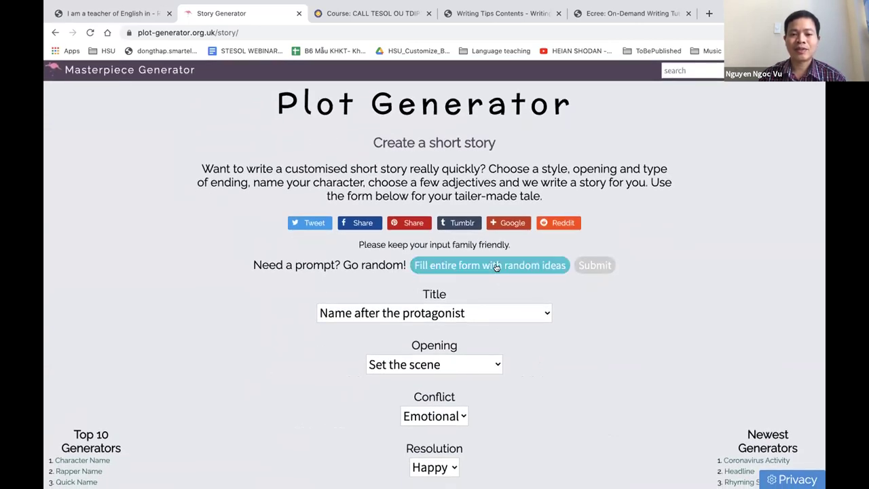
{"action": "left_click", "coordinate": [496, 266]}
{"action": "left_click", "coordinate": [600, 266]}
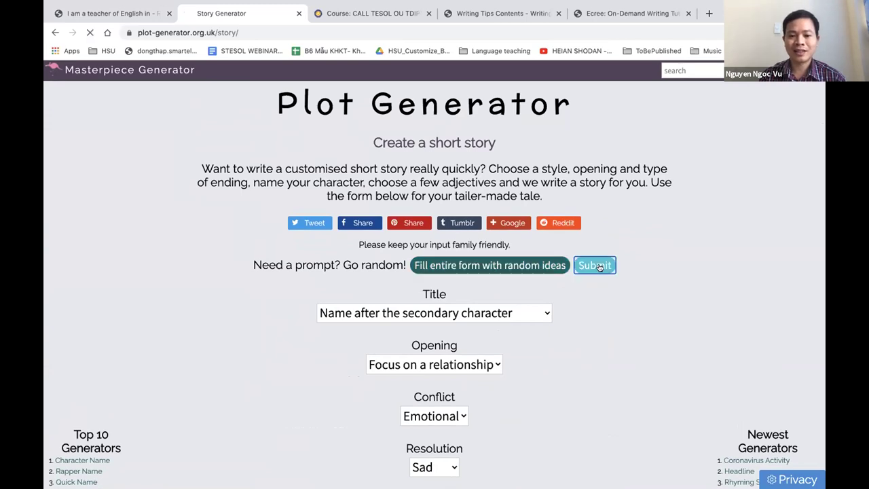
{"action": "left_click", "coordinate": [520, 266]}
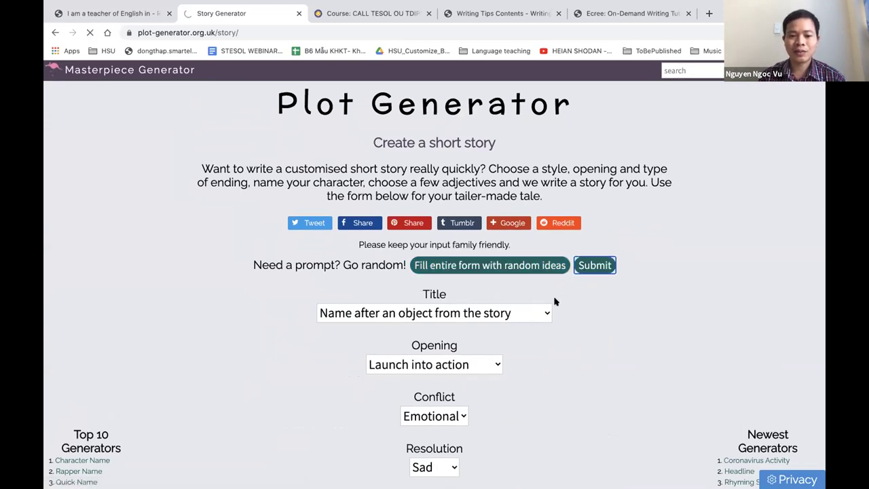
Read through the generated short story from its title to its publishing options, and return to the story form.
{"action": "scroll", "coordinate": [554, 300], "scroll_direction": "down", "scroll_amount": 3}
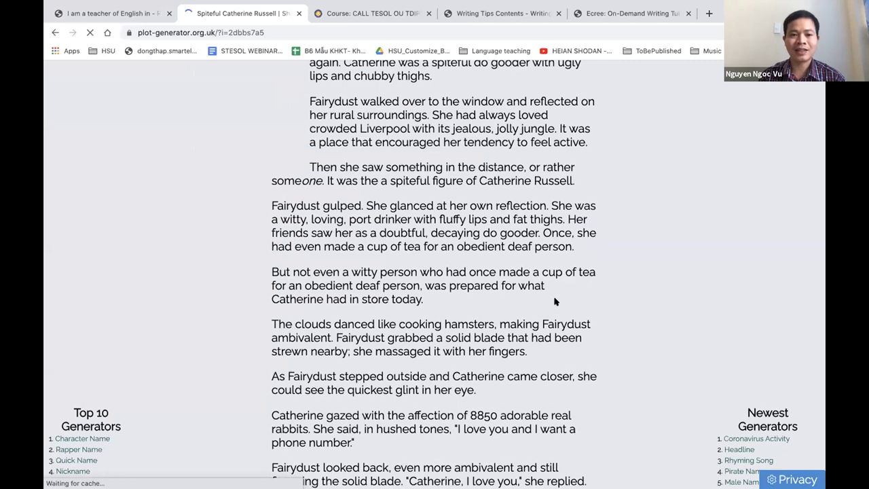
{"action": "scroll", "coordinate": [554, 301], "scroll_direction": "up", "scroll_amount": 3}
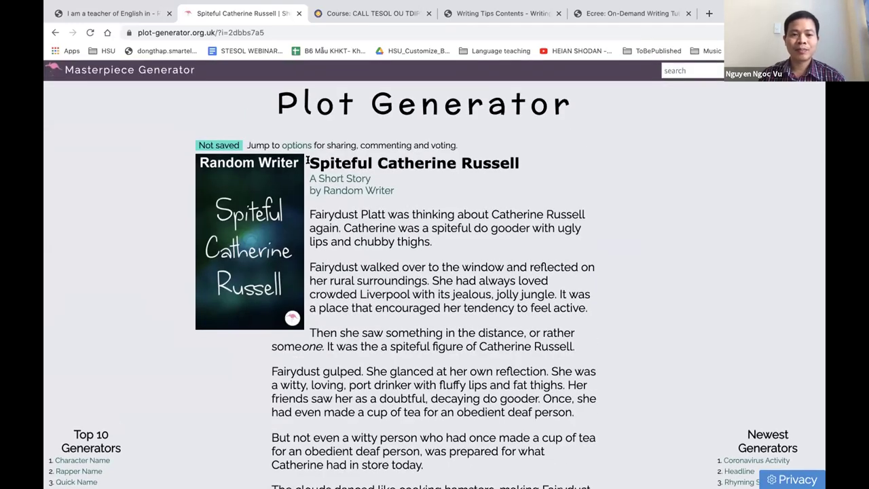
{"action": "scroll", "coordinate": [447, 249], "scroll_direction": "down", "scroll_amount": 15}
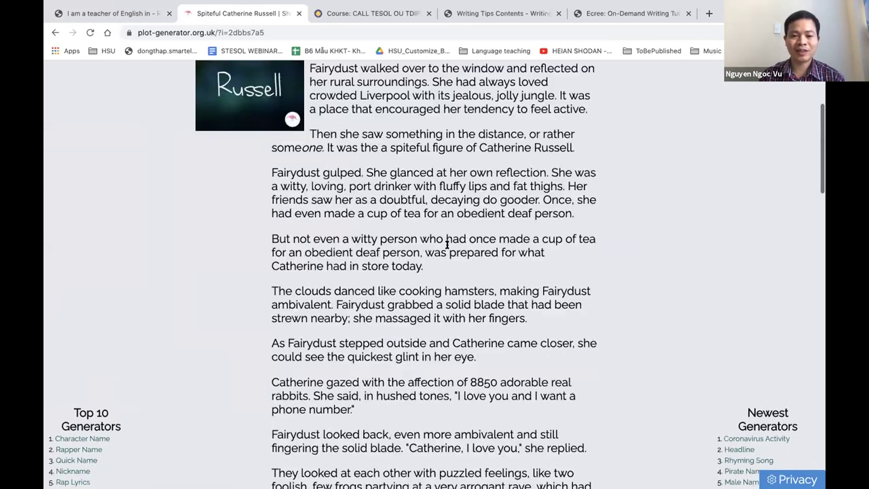
{"action": "scroll", "coordinate": [447, 248], "scroll_direction": "up", "scroll_amount": 5}
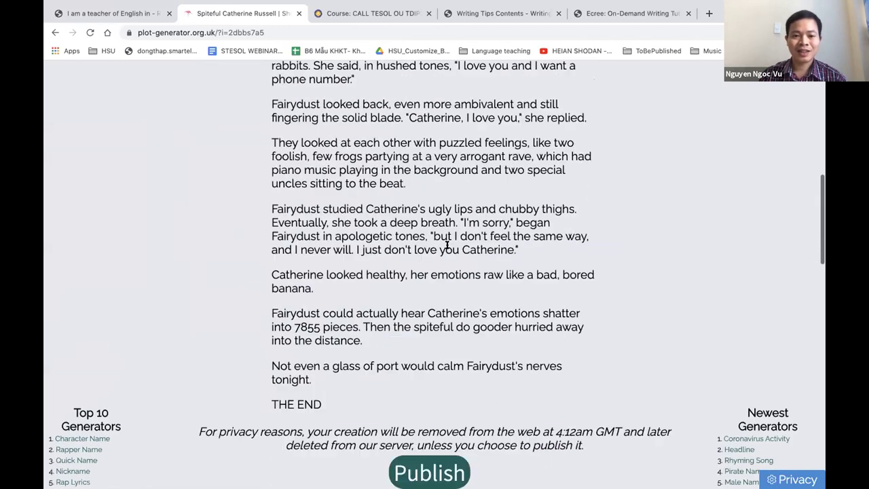
{"action": "scroll", "coordinate": [447, 250], "scroll_direction": "down", "scroll_amount": 1}
{"action": "scroll", "coordinate": [447, 249], "scroll_direction": "up", "scroll_amount": 5}
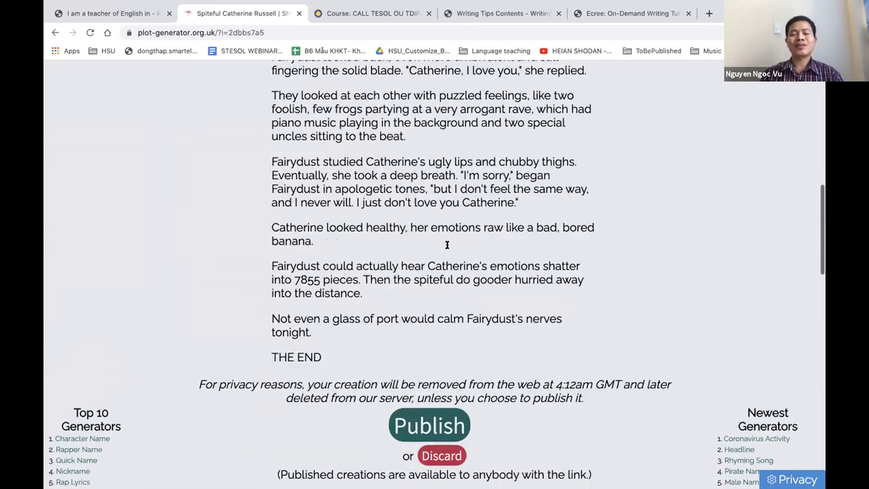
{"action": "scroll", "coordinate": [447, 249], "scroll_direction": "up", "scroll_amount": 4}
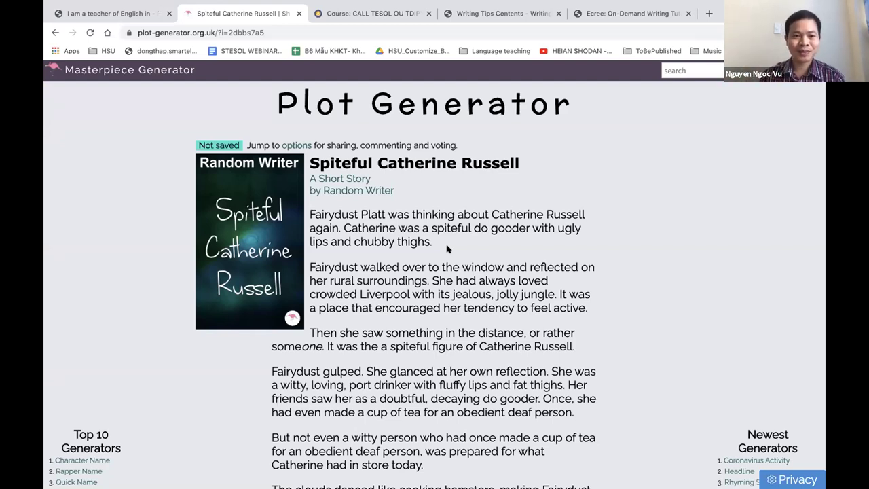
{"action": "left_click", "coordinate": [55, 32]}
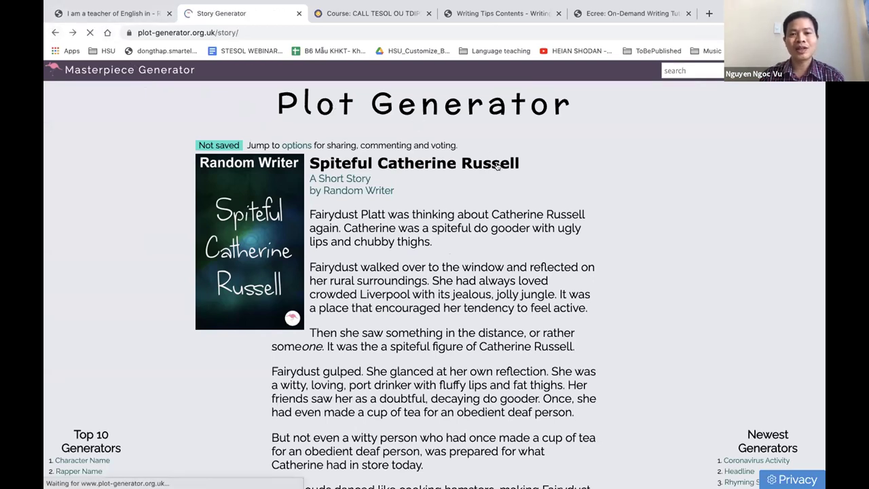
Look through the Write & Improve workbook tasks, from W&I Beginner and Intermediate down to W&I Just for fun!
{"action": "scroll", "coordinate": [186, 120], "scroll_direction": "up", "scroll_amount": 2}
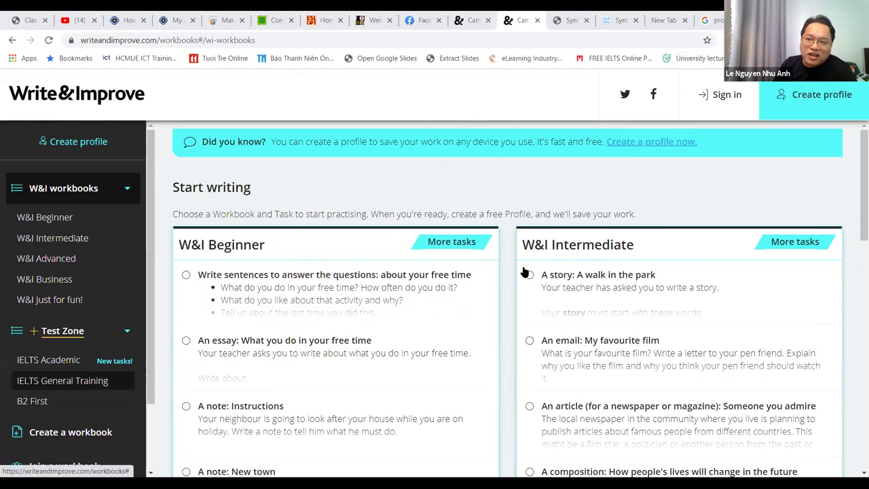
{"action": "scroll", "coordinate": [561, 209], "scroll_direction": "down", "scroll_amount": 3}
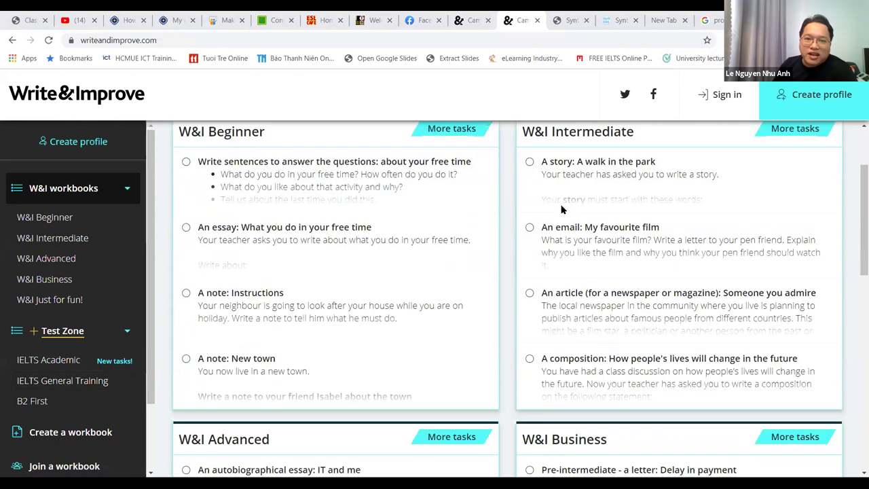
{"action": "scroll", "coordinate": [561, 209], "scroll_direction": "up", "scroll_amount": 3}
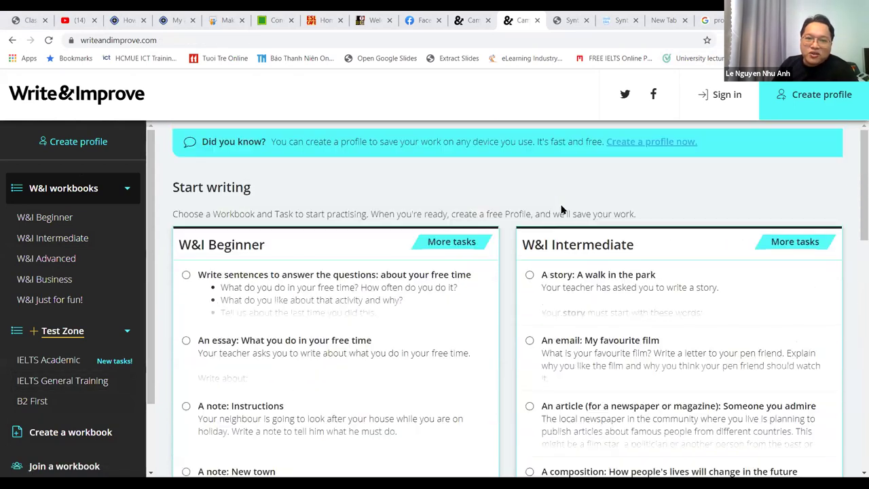
{"action": "scroll", "coordinate": [561, 209], "scroll_direction": "down", "scroll_amount": 10}
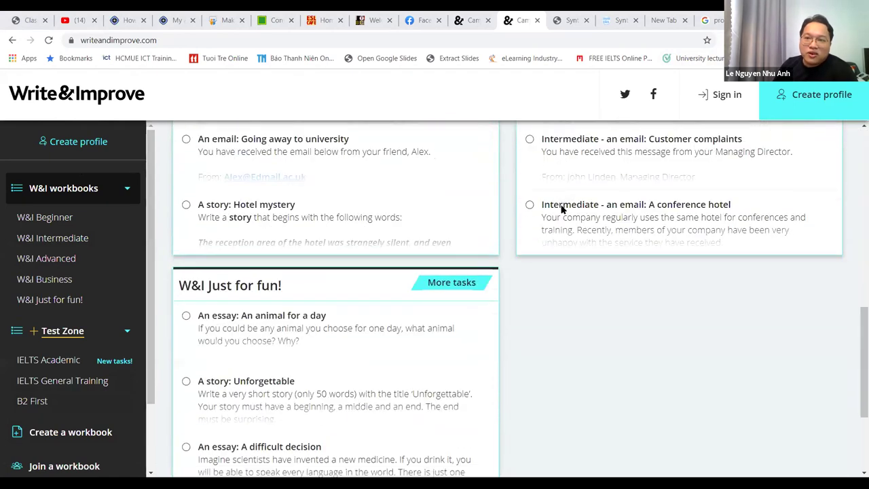
{"action": "scroll", "coordinate": [561, 209], "scroll_direction": "down", "scroll_amount": 2}
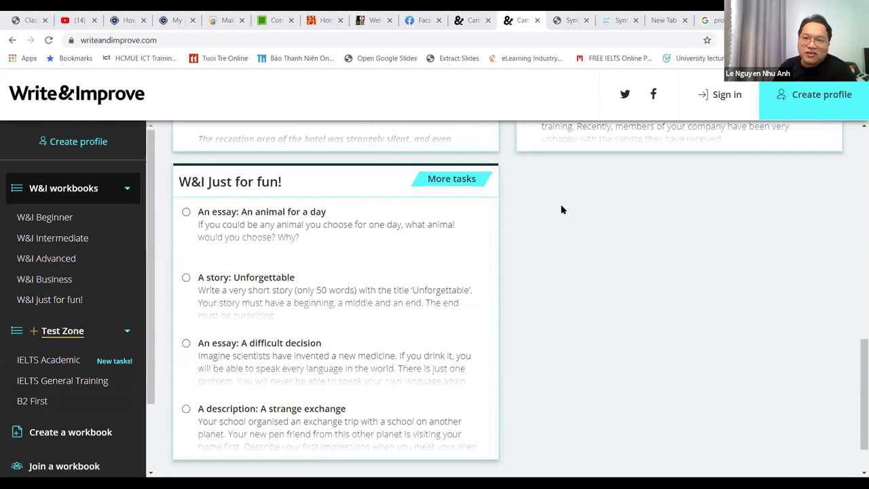
{"action": "scroll", "coordinate": [560, 209], "scroll_direction": "up", "scroll_amount": 12}
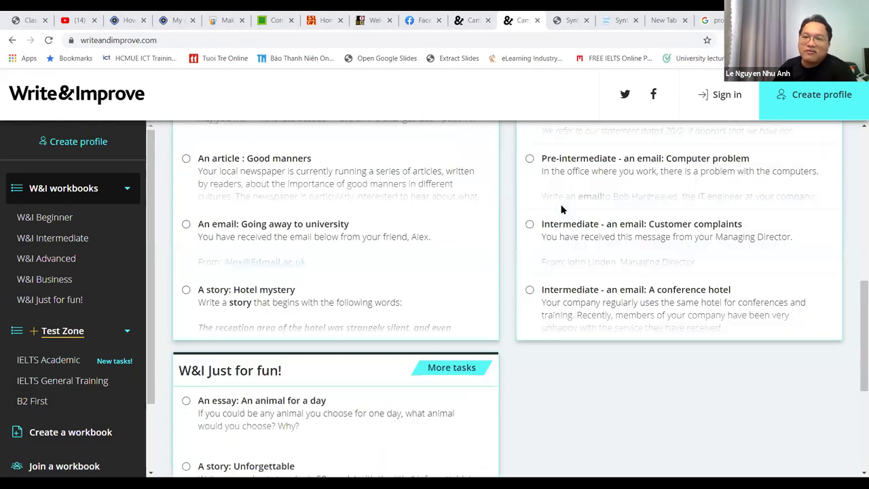